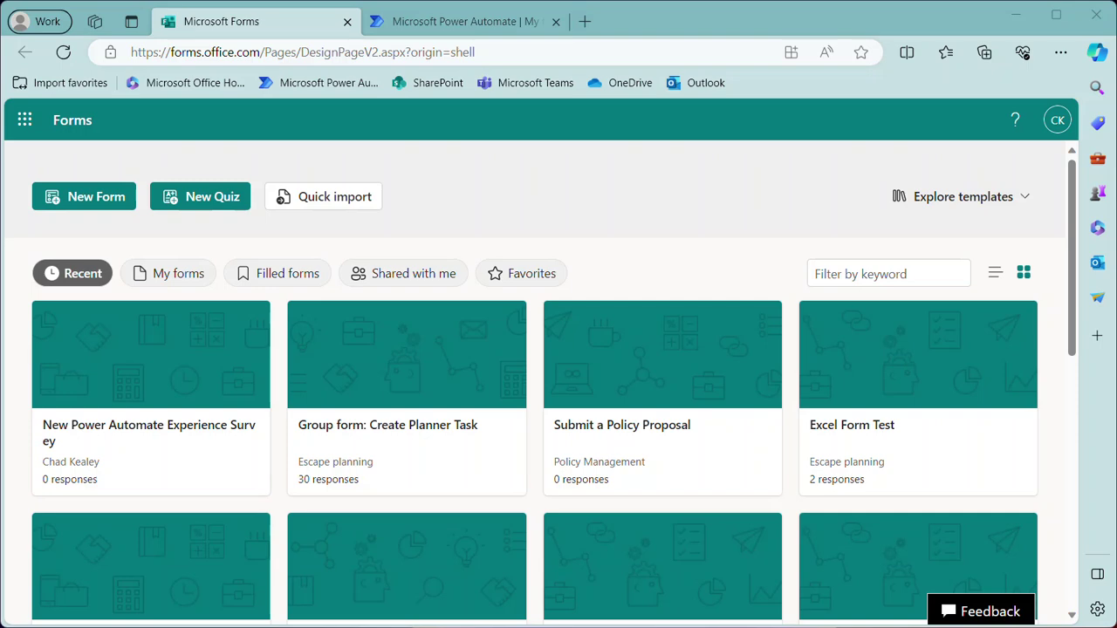
- Open the New Power Automate Experience Survey form and look through its questions
{"action": "left_click", "coordinate": [145, 380]}
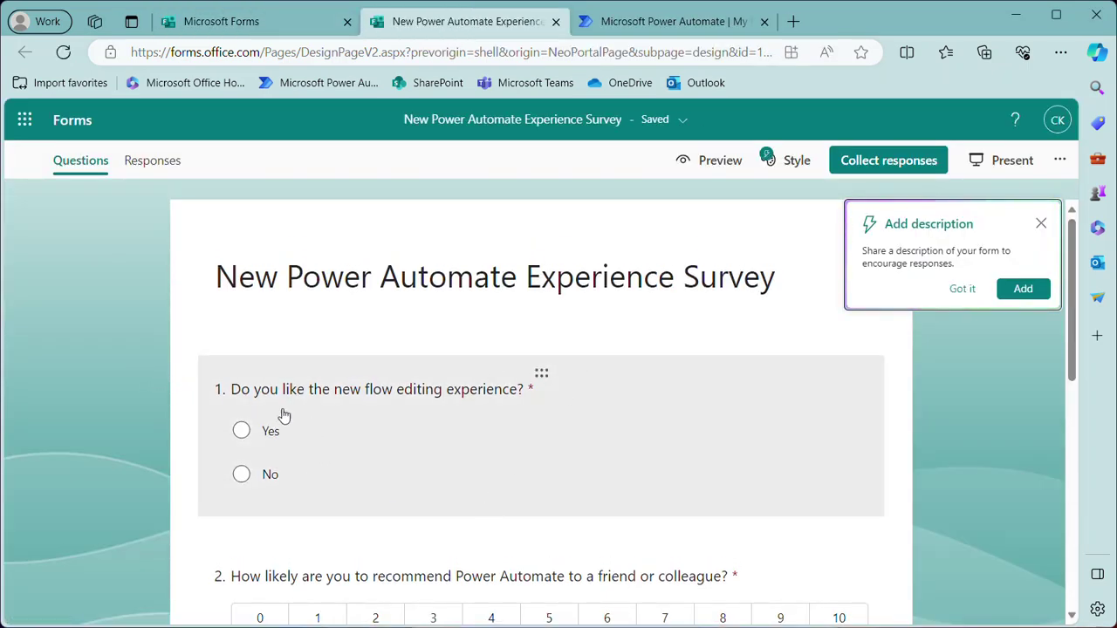
{"action": "scroll", "coordinate": [372, 422], "scroll_direction": "down", "scroll_amount": 3}
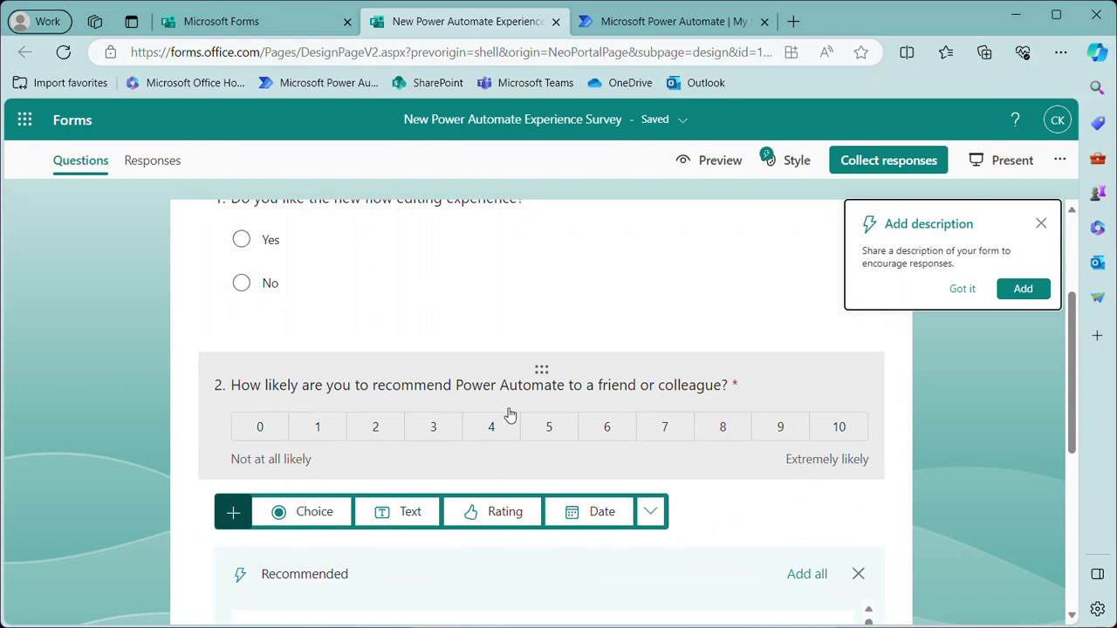
{"action": "scroll", "coordinate": [533, 393], "scroll_direction": "up", "scroll_amount": 3}
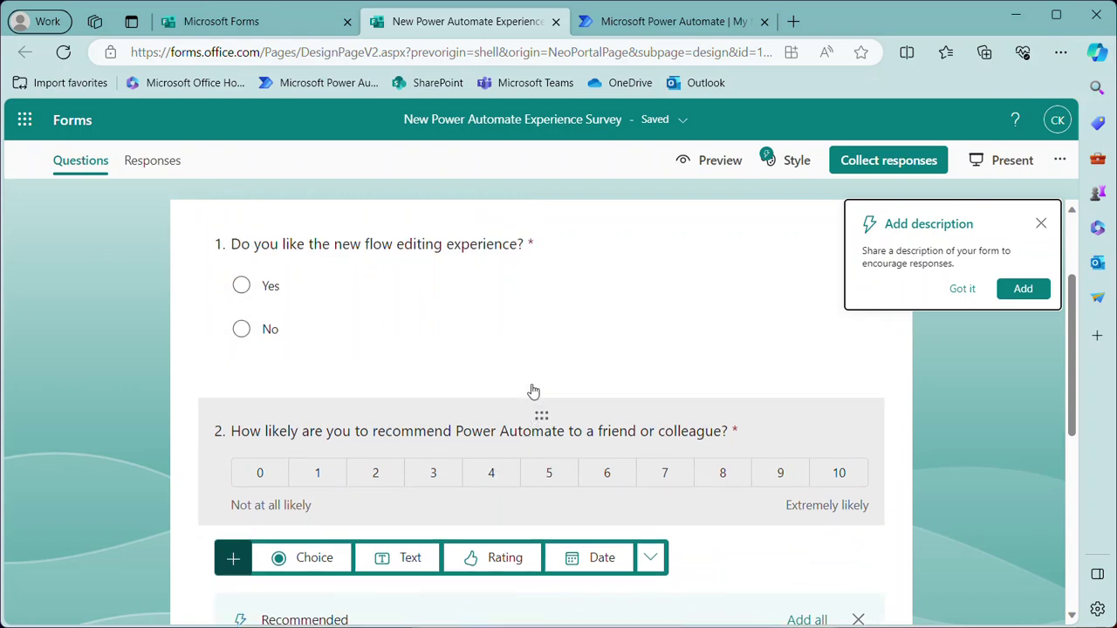
- Switch to Power Automate and create an automated cloud flow named "DEMO: New PA Experience" with the Microsoft Forms trigger "When a new response is submitted"
{"action": "left_click", "coordinate": [643, 19]}
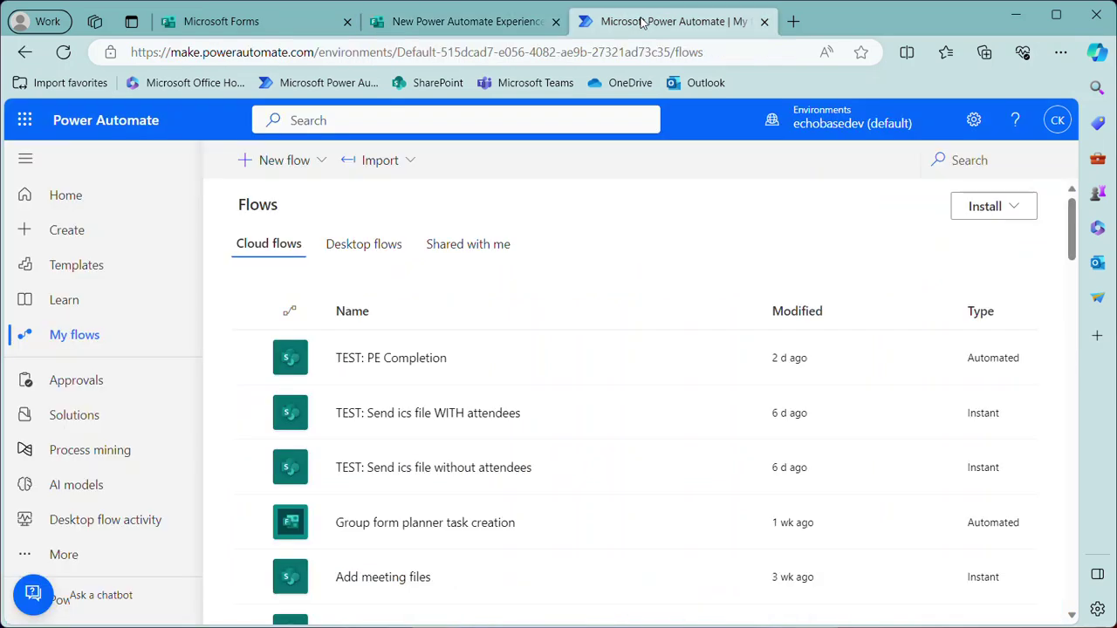
{"action": "left_click", "coordinate": [293, 163]}
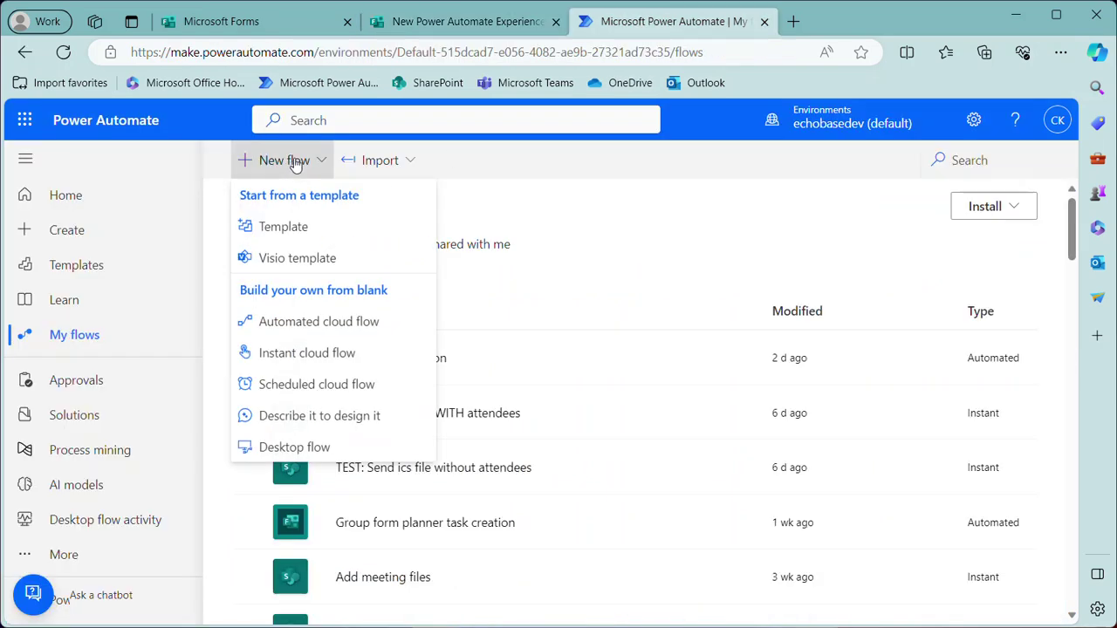
{"action": "left_click", "coordinate": [276, 323]}
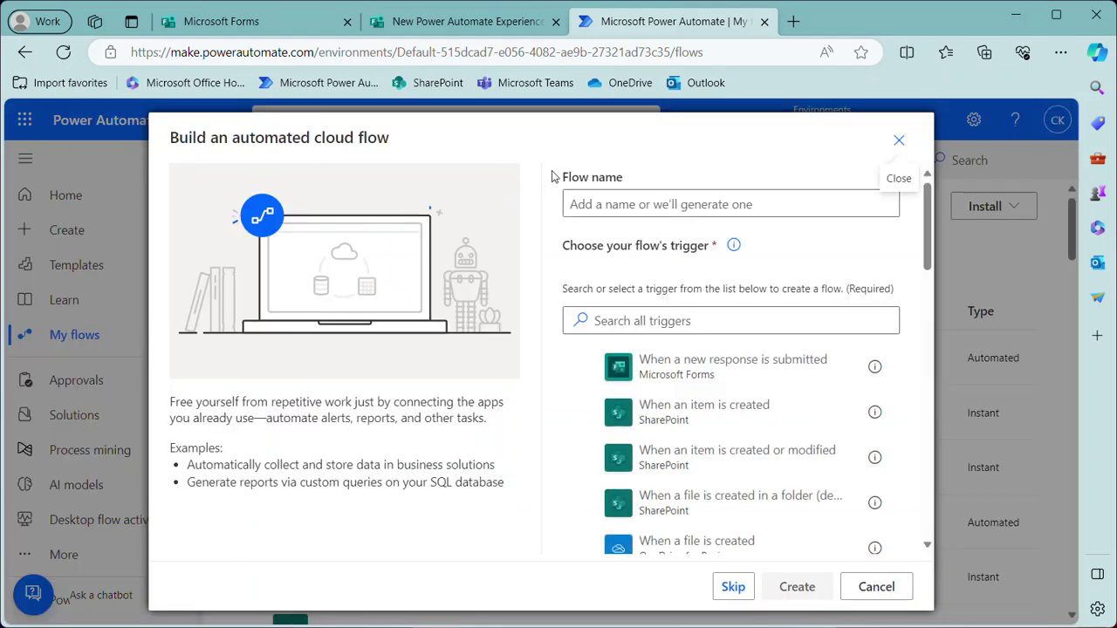
{"action": "left_click", "coordinate": [599, 204]}
{"action": "type", "text": "DEMO"}
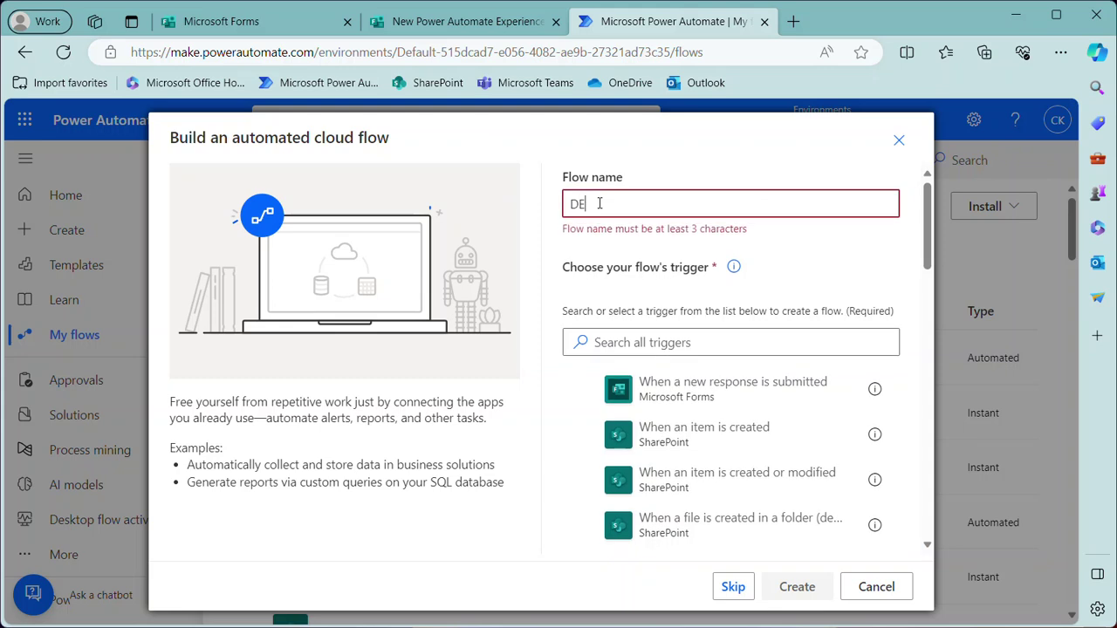
{"action": "key", "text": "BackSpace"}
{"action": "key", "text": "BackSpace"}
{"action": "type", "text": "MO: "}
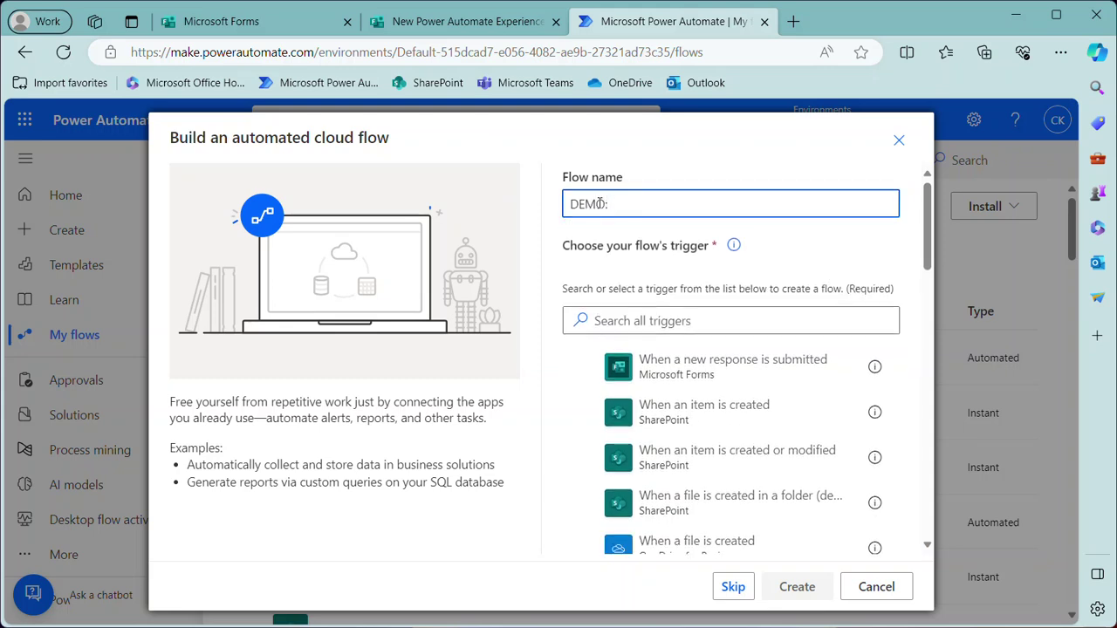
{"action": "type", "text": "New PA Experience"}
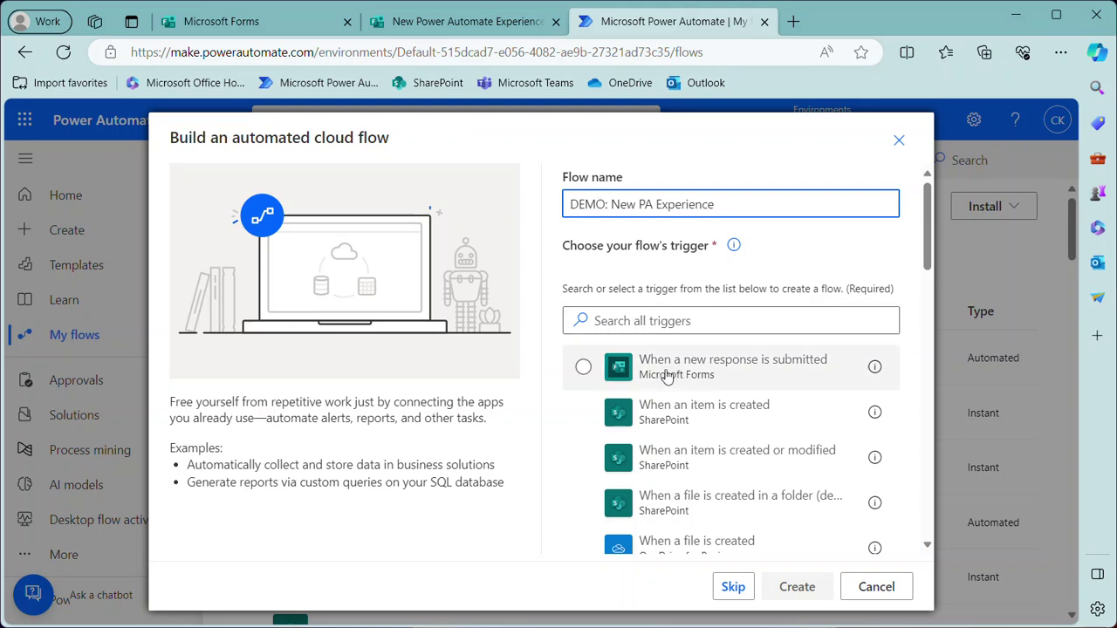
{"action": "left_click", "coordinate": [583, 367]}
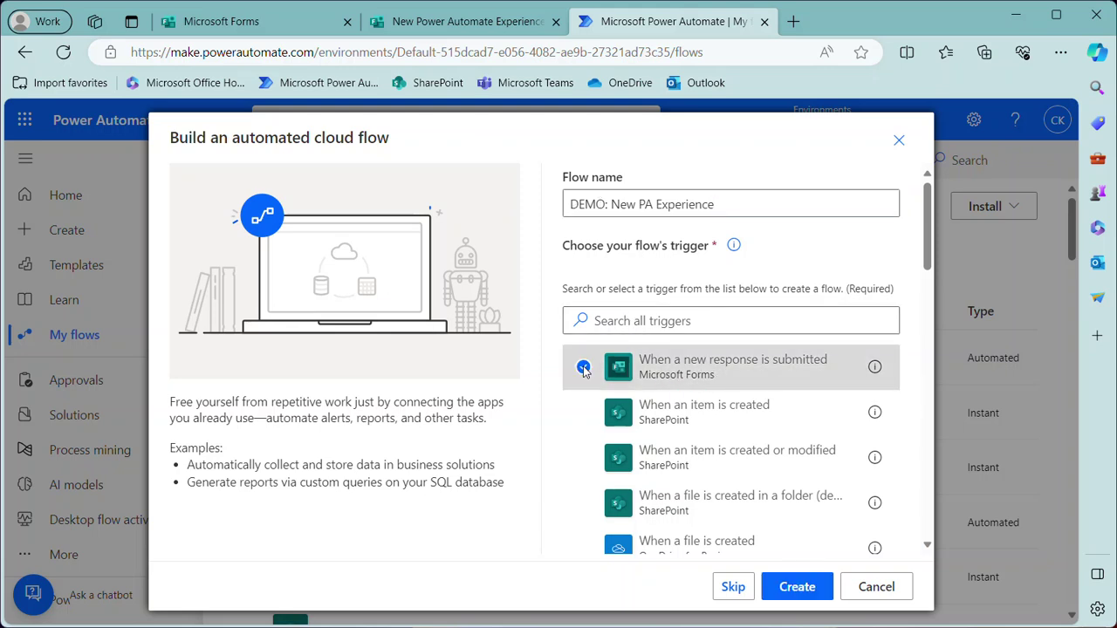
{"action": "left_click", "coordinate": [797, 593]}
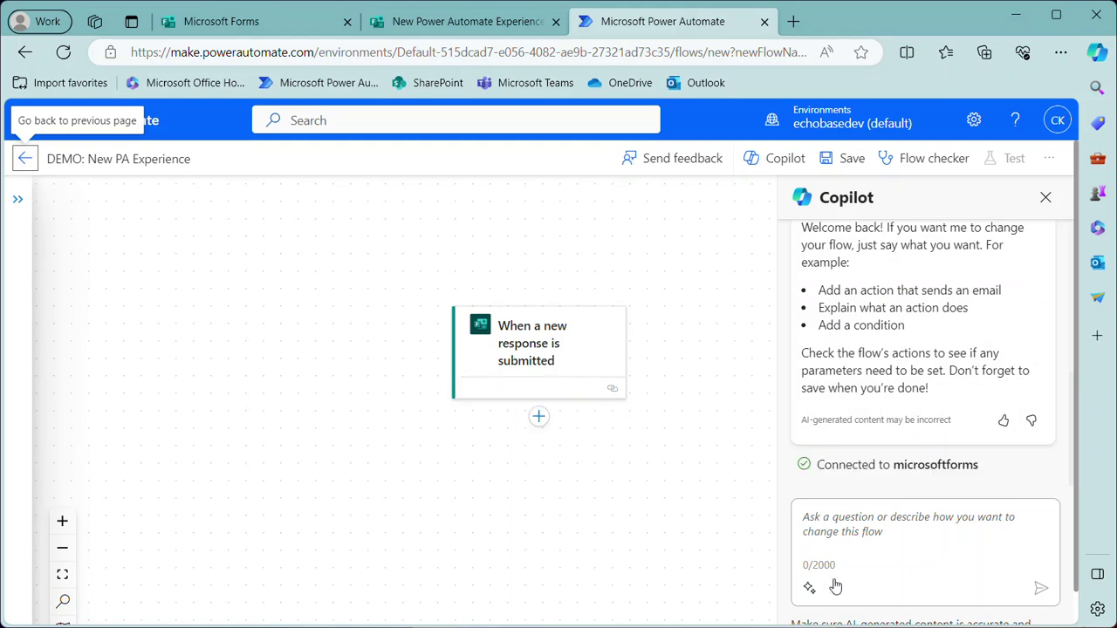
- Close the Copilot pane and set the trigger's Form Id to New Power Automate Experience Survey
{"action": "left_click", "coordinate": [1047, 199]}
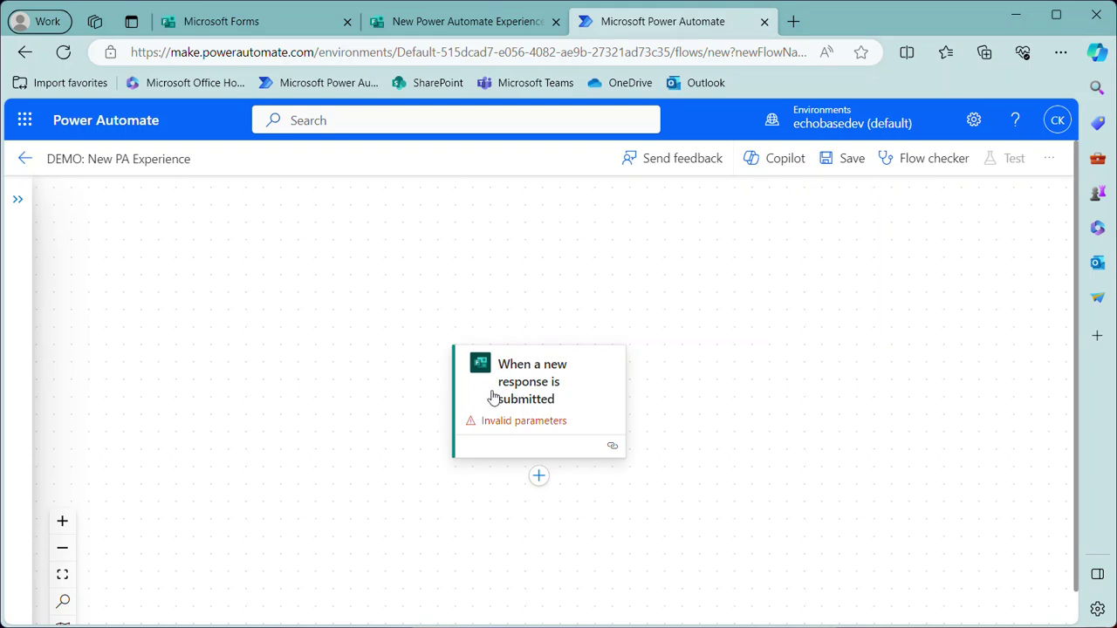
{"action": "left_click", "coordinate": [532, 393]}
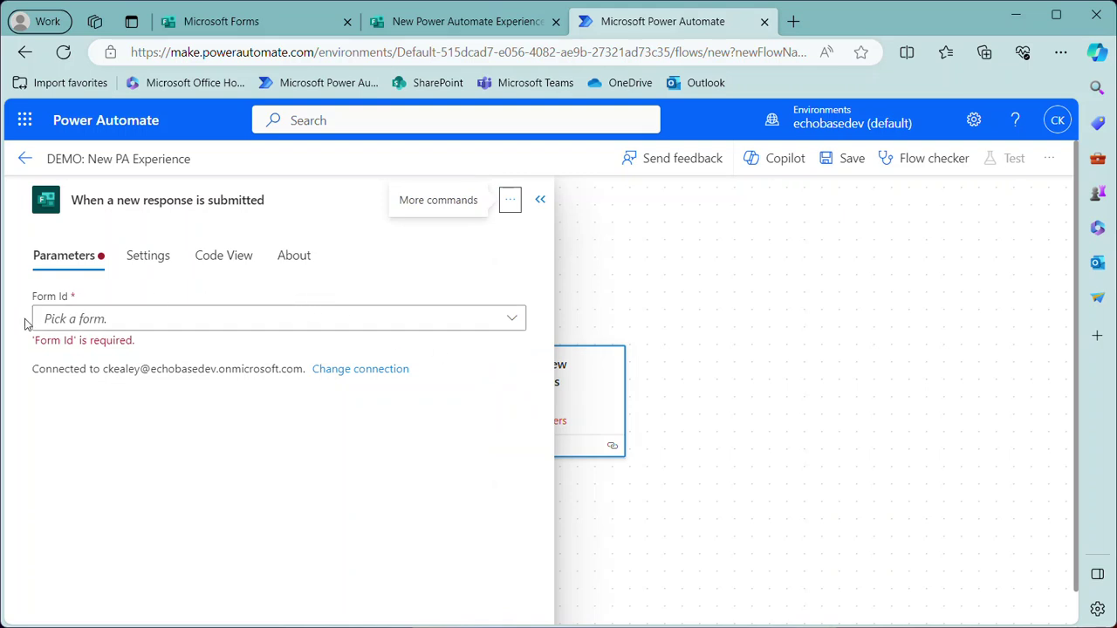
{"action": "left_click", "coordinate": [75, 318]}
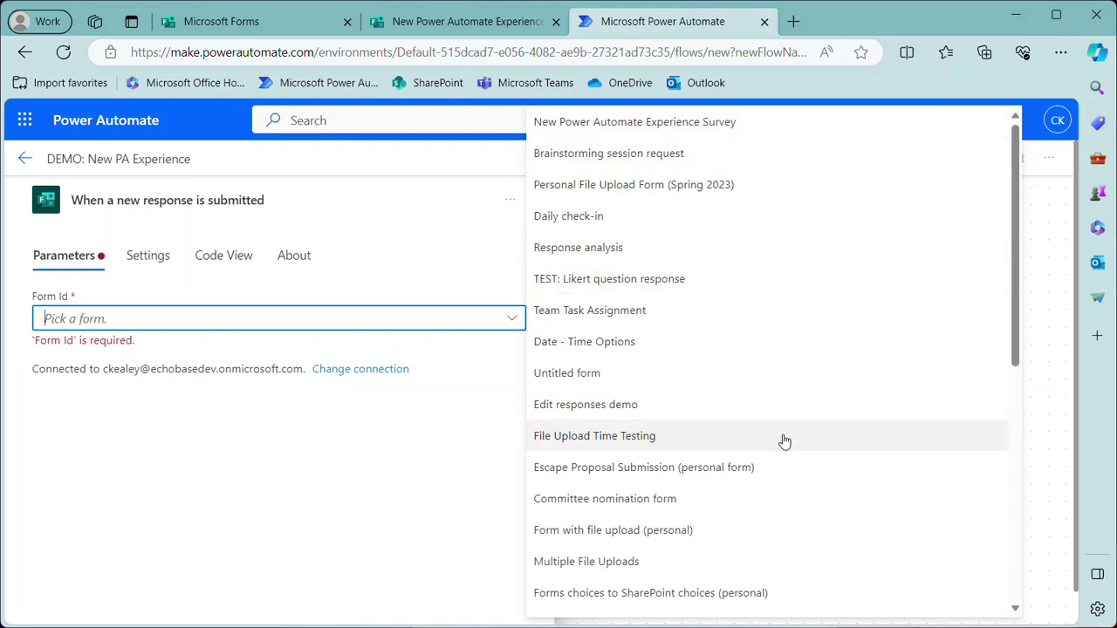
{"action": "scroll", "coordinate": [755, 407], "scroll_direction": "down", "scroll_amount": 5}
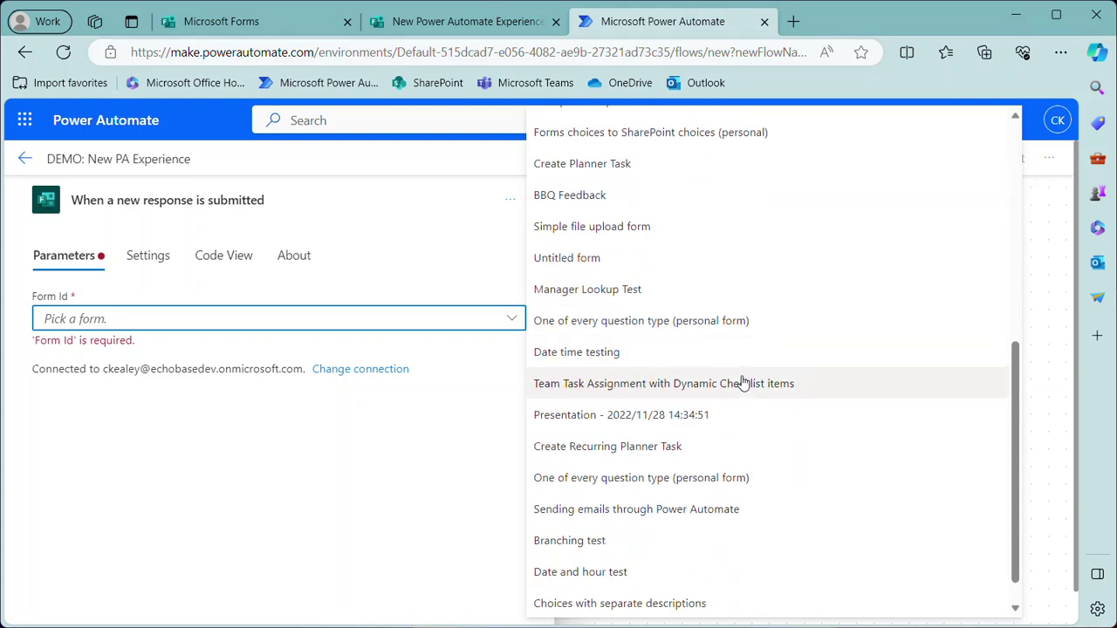
{"action": "scroll", "coordinate": [741, 372], "scroll_direction": "up", "scroll_amount": 5}
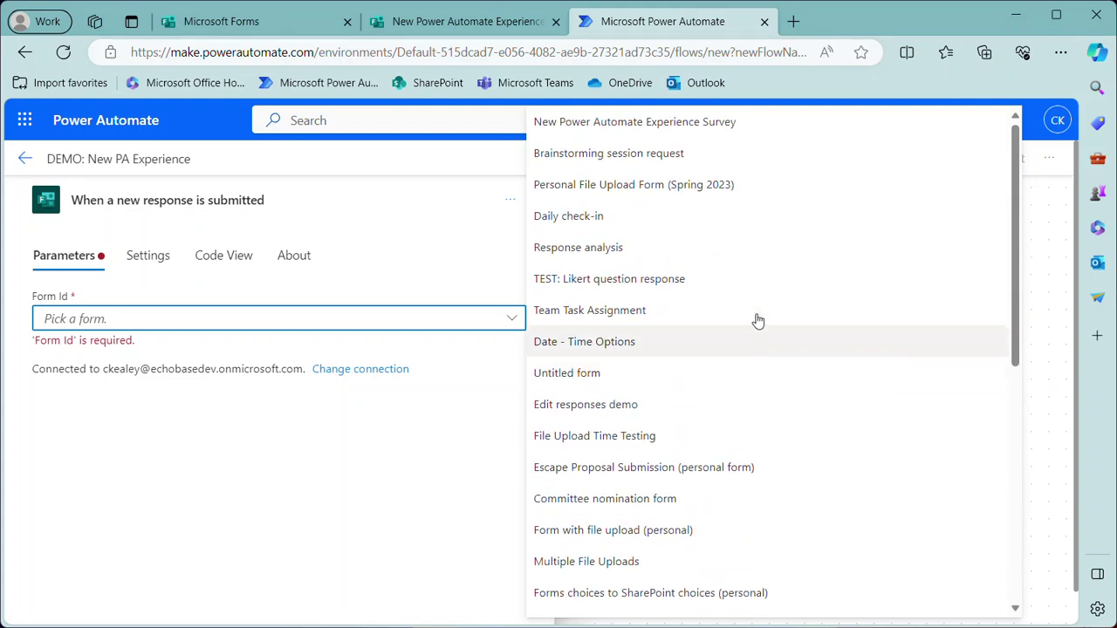
{"action": "left_click", "coordinate": [725, 120]}
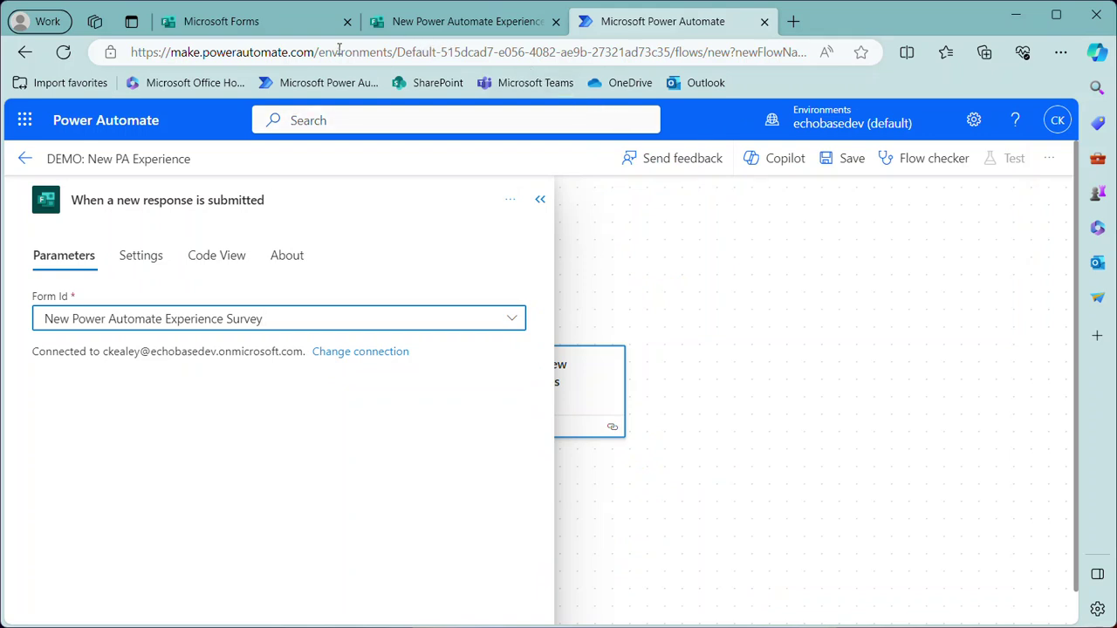
- Switch to Microsoft Forms, open the Submit a Policy Proposal form, and highlight the form ID in its web address before closing it
{"action": "left_click", "coordinate": [288, 26]}
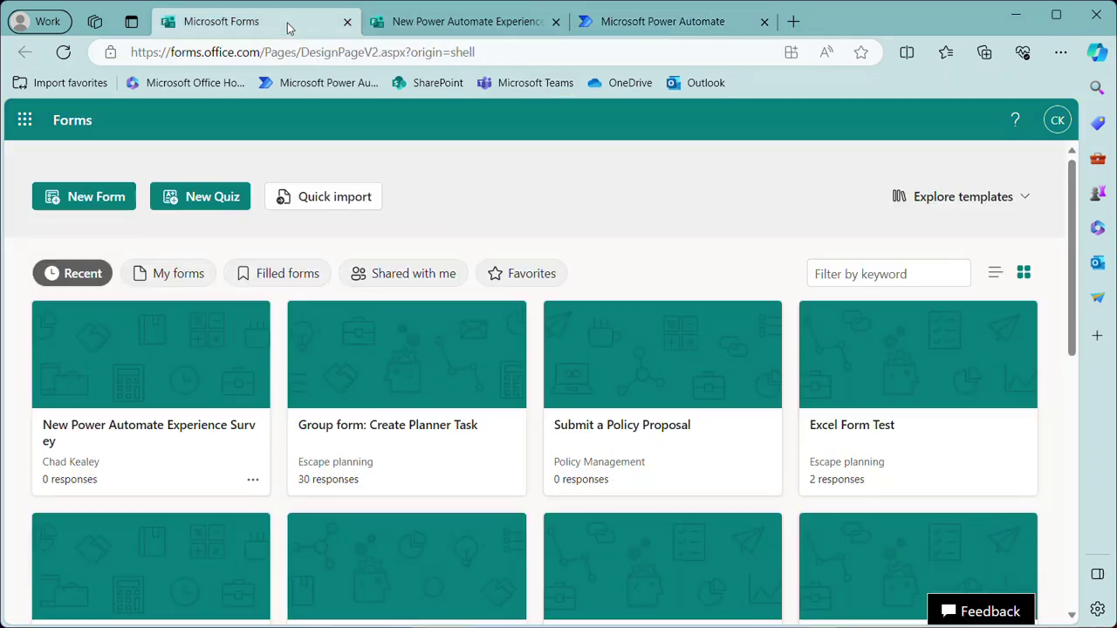
{"action": "left_click", "coordinate": [618, 431]}
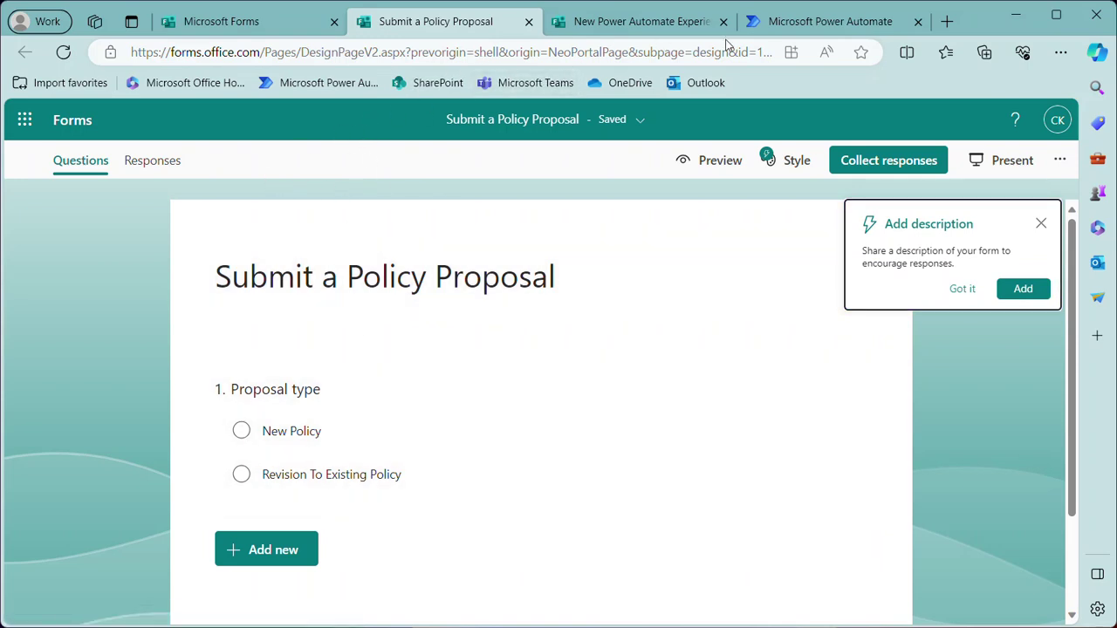
{"action": "left_click_drag", "start_coordinate": [756, 50], "coordinate": [705, 51]}
{"action": "left_click", "coordinate": [431, 50]}
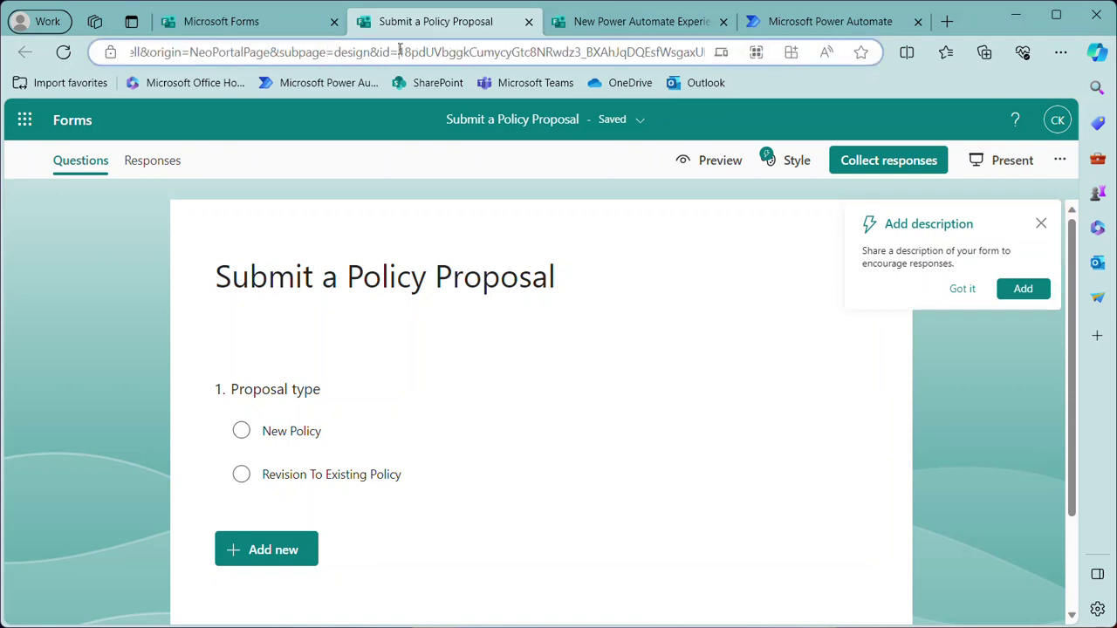
{"action": "left_click_drag", "start_coordinate": [431, 50], "coordinate": [748, 50]}
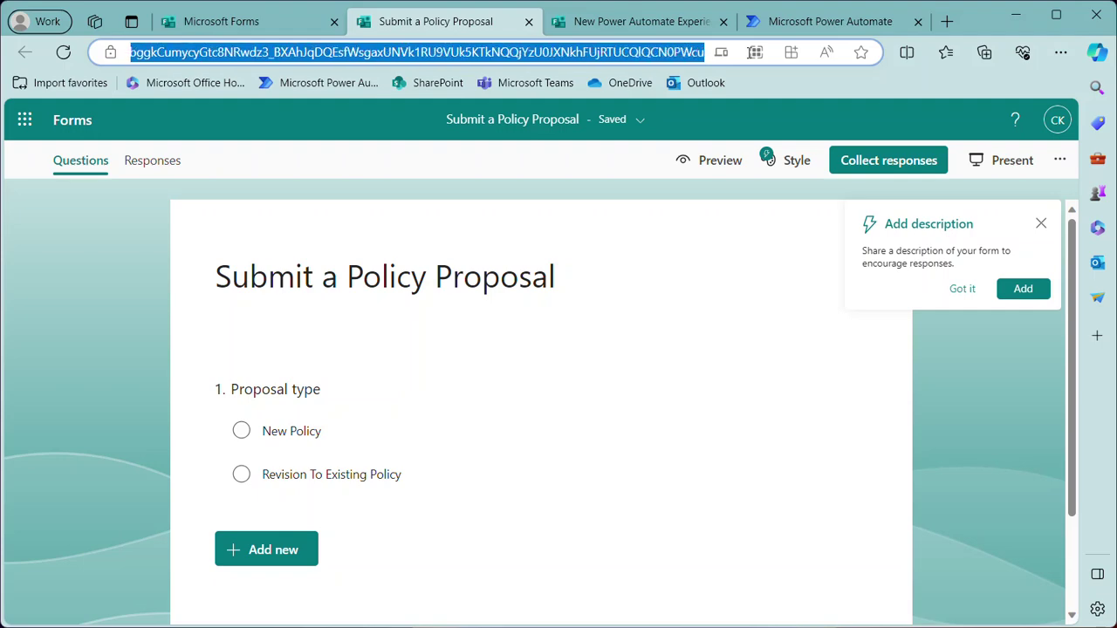
{"action": "left_click", "coordinate": [528, 22]}
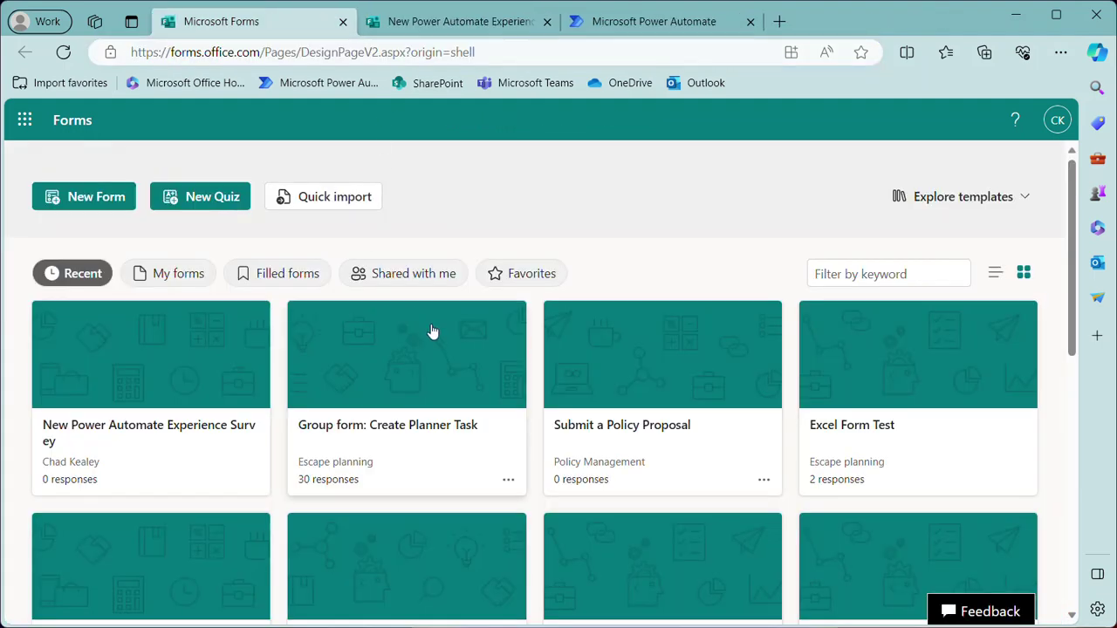
- Return to Power Automate and review the trigger's available forms without changing the selection, then collapse the trigger's settings
{"action": "left_click", "coordinate": [672, 19]}
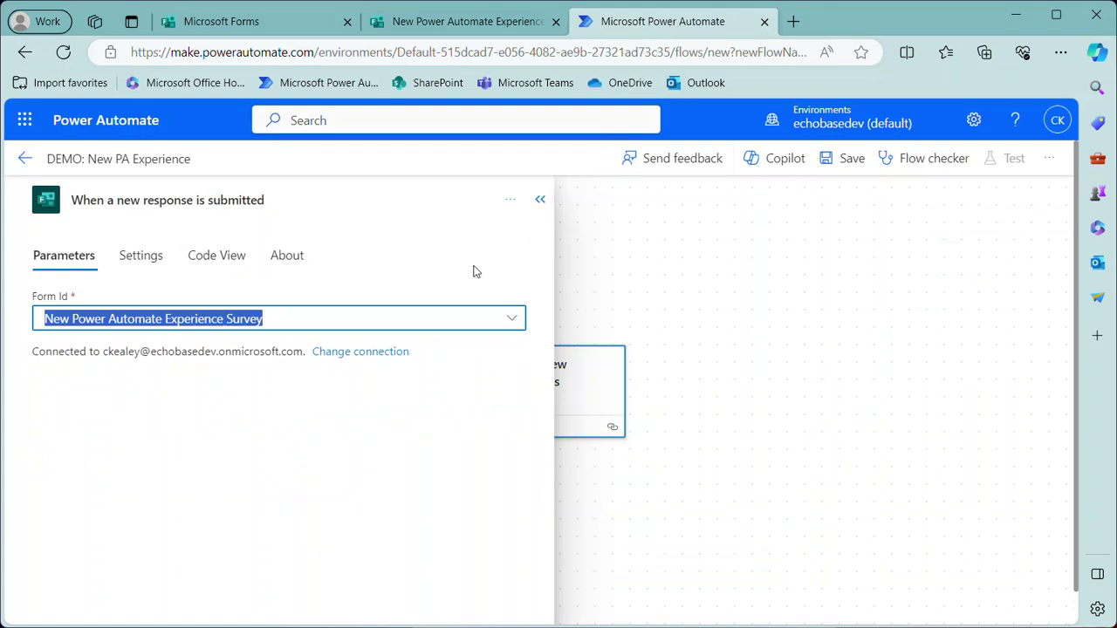
{"action": "left_click", "coordinate": [453, 318]}
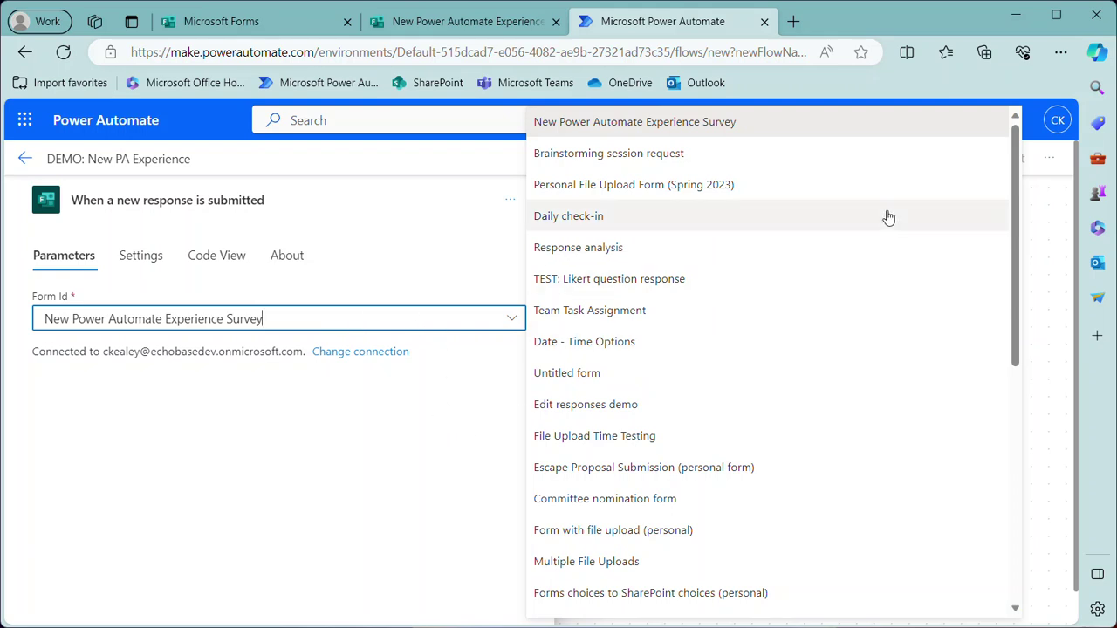
{"action": "left_click", "coordinate": [1038, 261]}
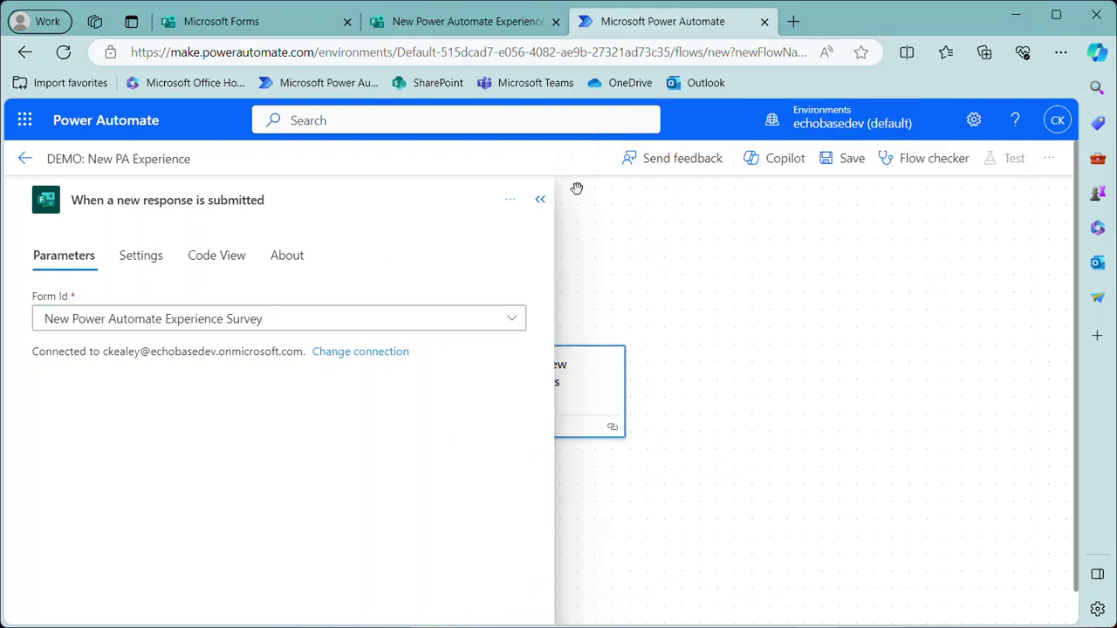
{"action": "left_click", "coordinate": [540, 201]}
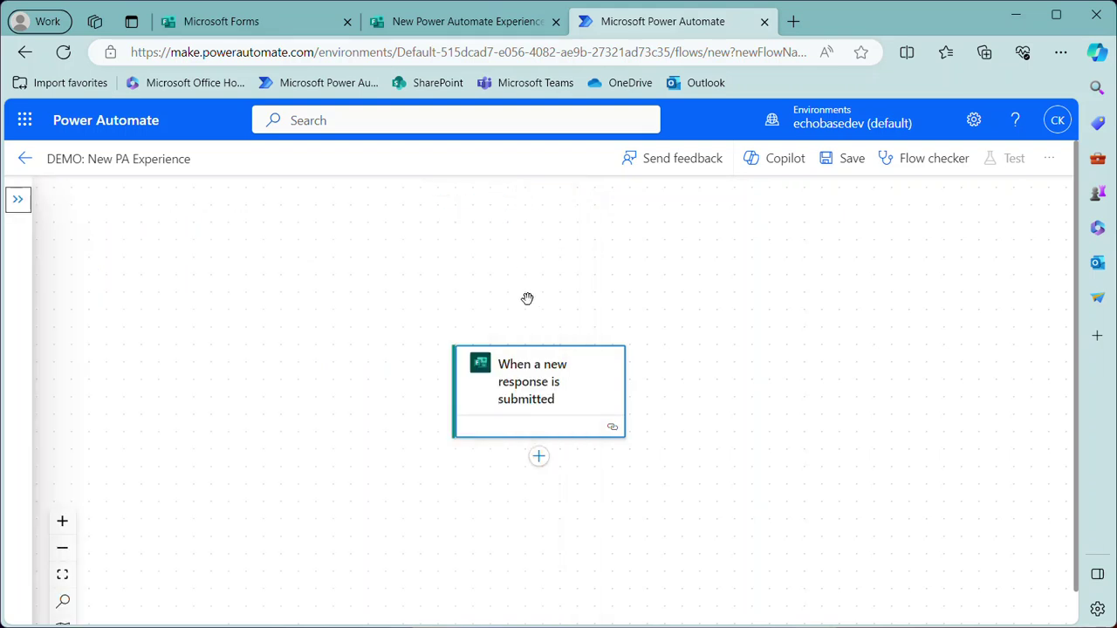
- Add the Microsoft Forms action Get response details after the trigger, finding it with the search "get details"
{"action": "left_click", "coordinate": [539, 461]}
{"action": "left_click", "coordinate": [539, 461]}
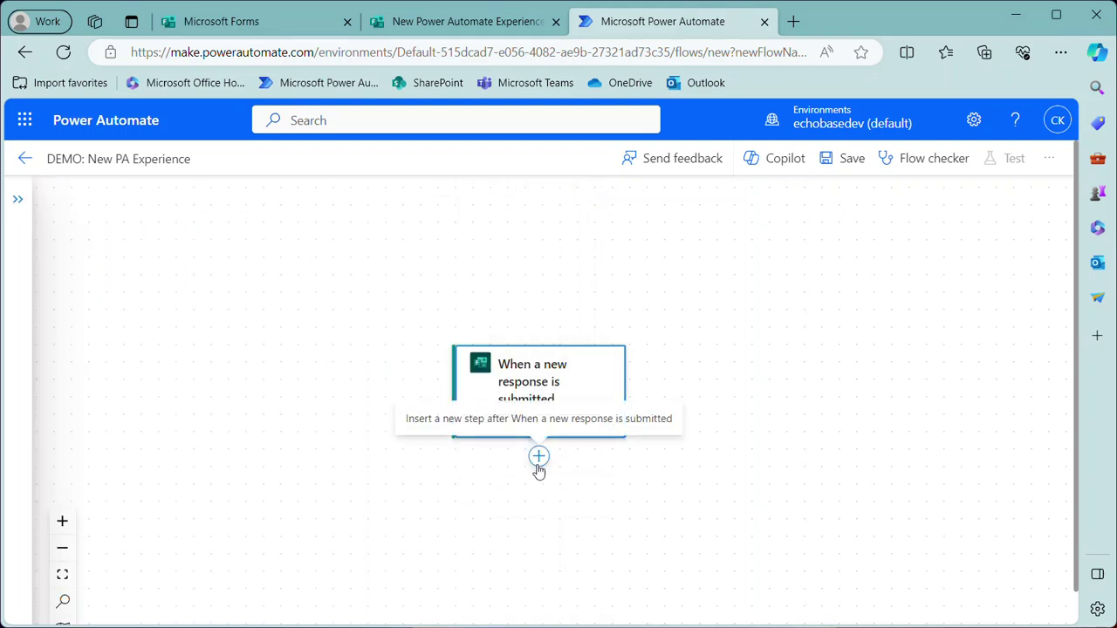
{"action": "left_click", "coordinate": [537, 462]}
{"action": "left_click", "coordinate": [538, 463]}
{"action": "left_click", "coordinate": [538, 457]}
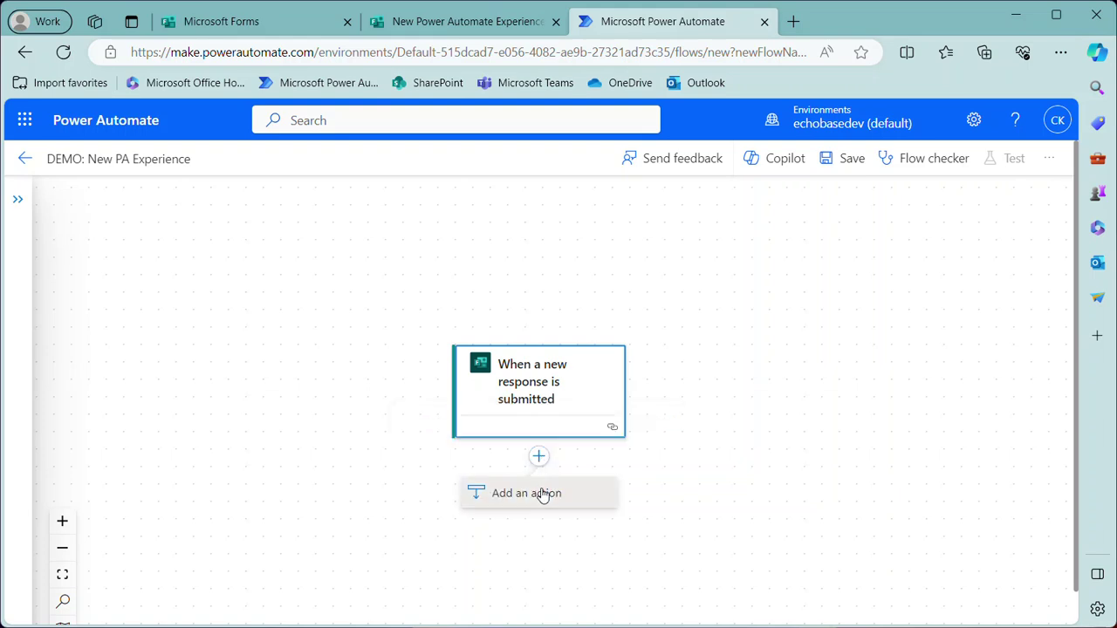
{"action": "left_click", "coordinate": [541, 494]}
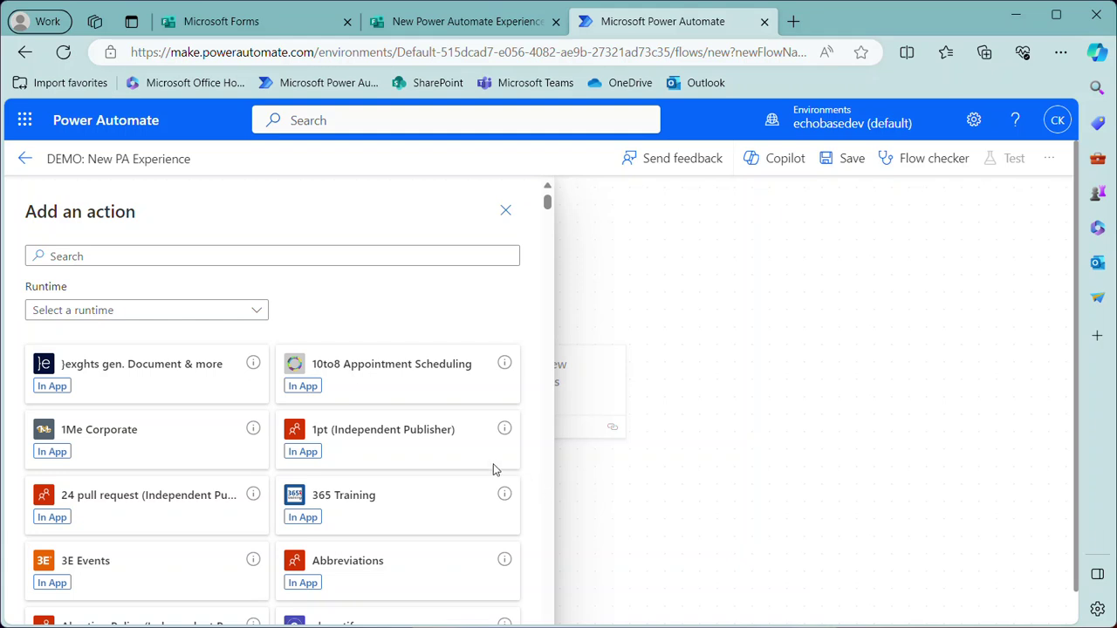
{"action": "left_click", "coordinate": [136, 252]}
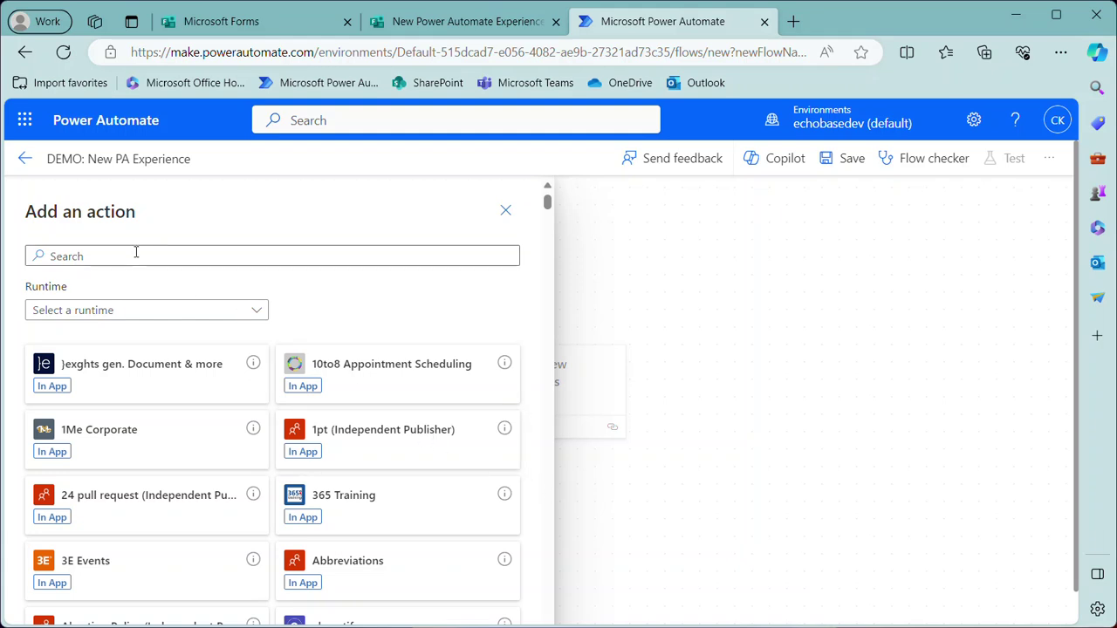
{"action": "left_click", "coordinate": [135, 251]}
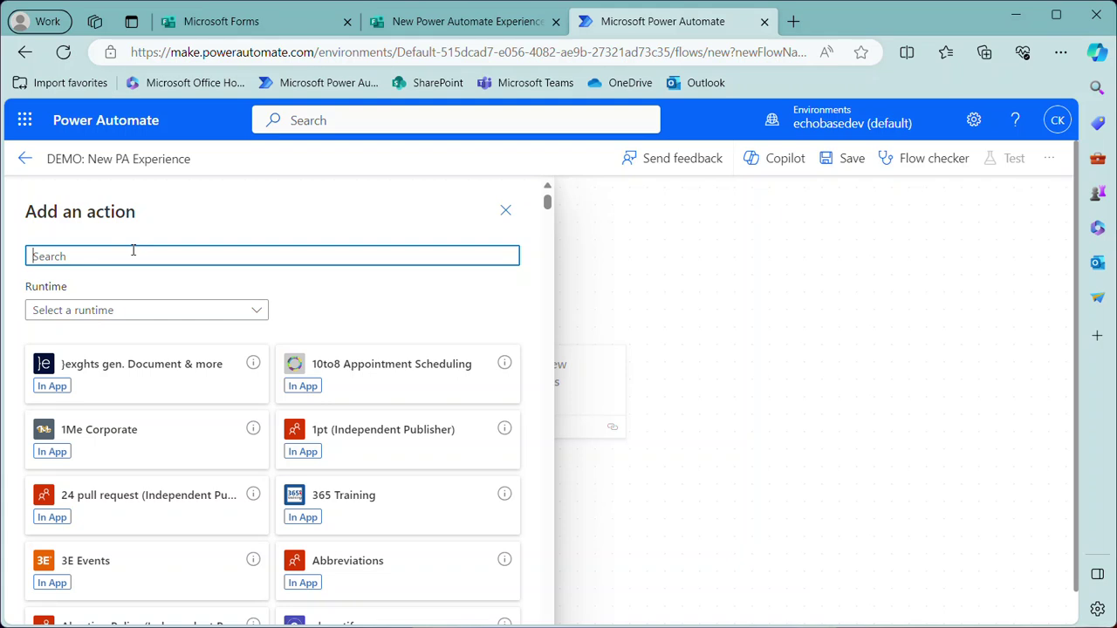
{"action": "type", "text": "get details"}
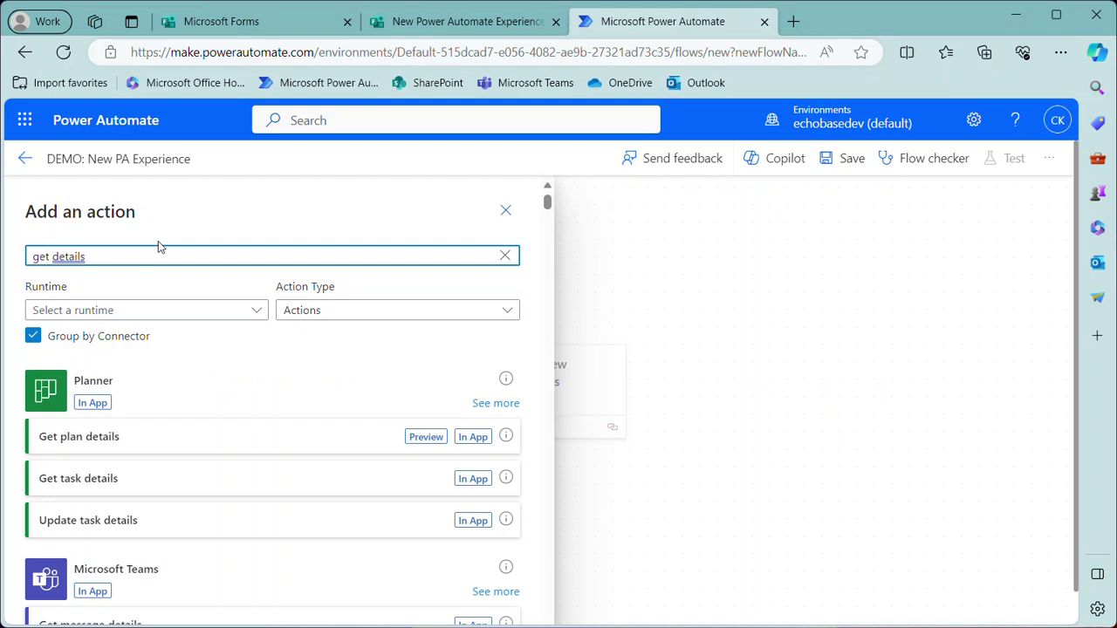
{"action": "scroll", "coordinate": [171, 486], "scroll_direction": "down", "scroll_amount": 3}
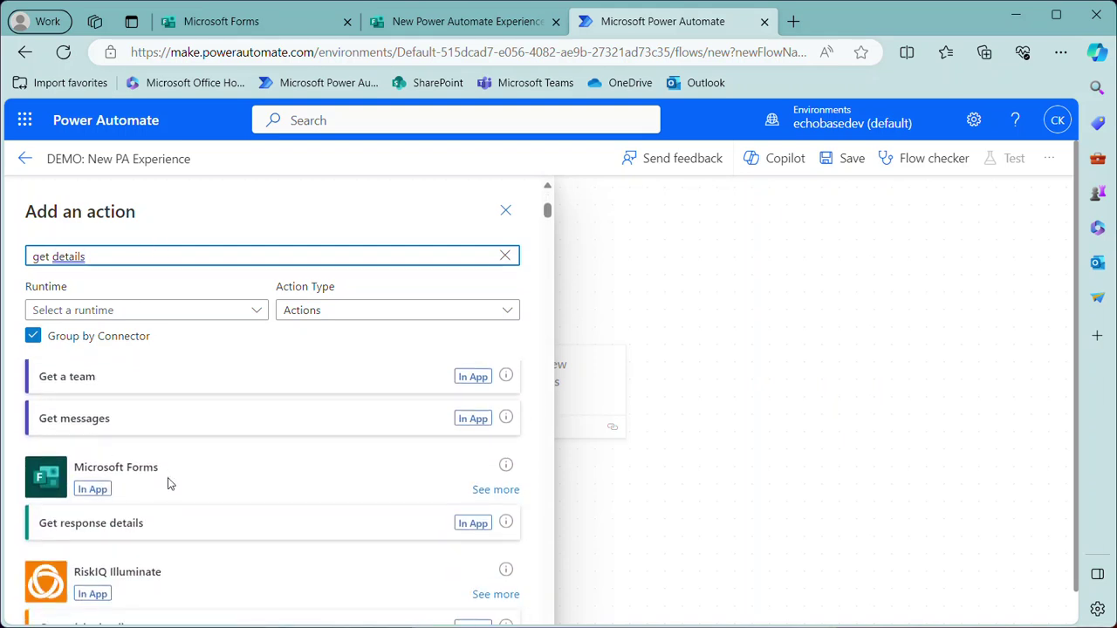
{"action": "left_click", "coordinate": [109, 529]}
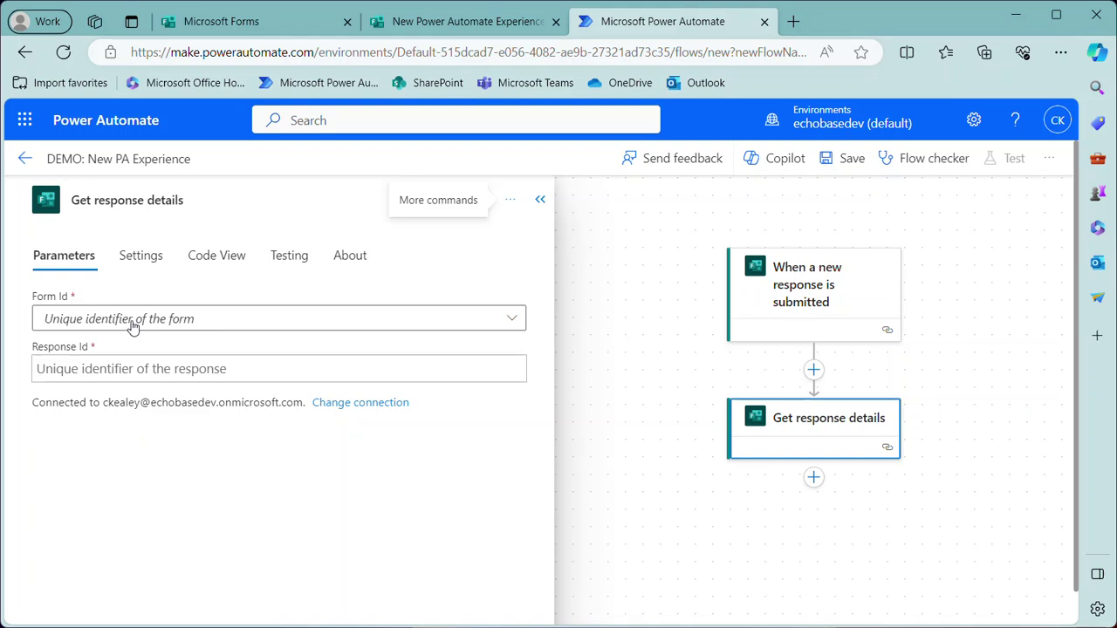
- Set the Form Id of the Get response details action to New Power Automate Experience Survey
{"action": "left_click", "coordinate": [132, 324]}
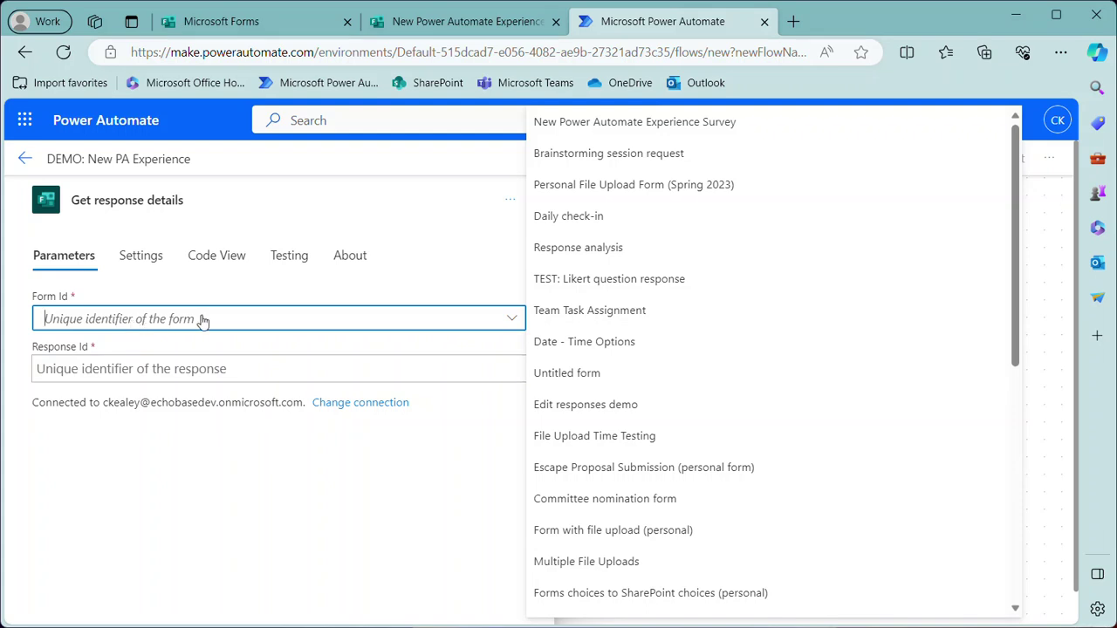
{"action": "left_click", "coordinate": [641, 123]}
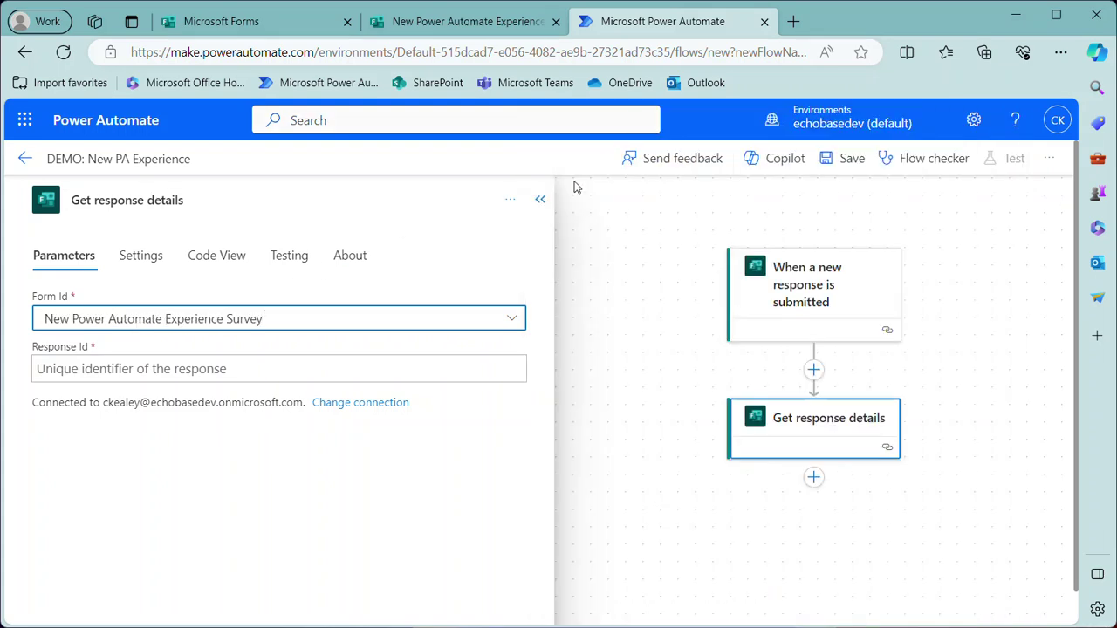
- Fill the action's Response Id with the trigger's dynamic content List of response notifications Response Id
{"action": "left_click", "coordinate": [219, 369]}
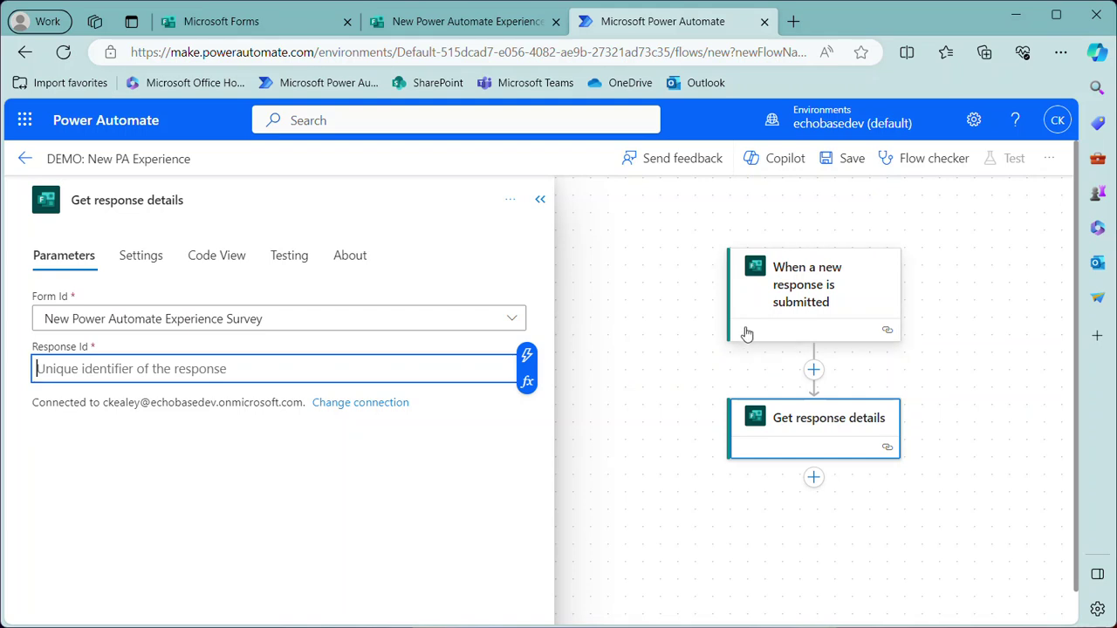
{"action": "left_click", "coordinate": [527, 356]}
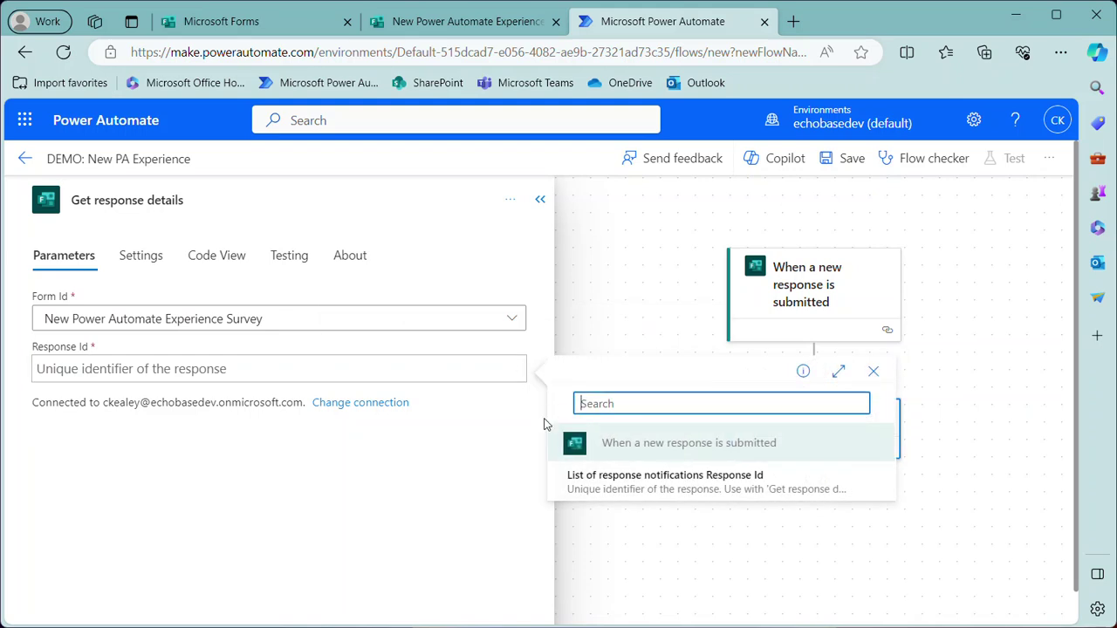
{"action": "scroll", "coordinate": [626, 472], "scroll_direction": "down", "scroll_amount": 1}
{"action": "scroll", "coordinate": [626, 473], "scroll_direction": "down", "scroll_amount": 1}
{"action": "left_click", "coordinate": [452, 330]}
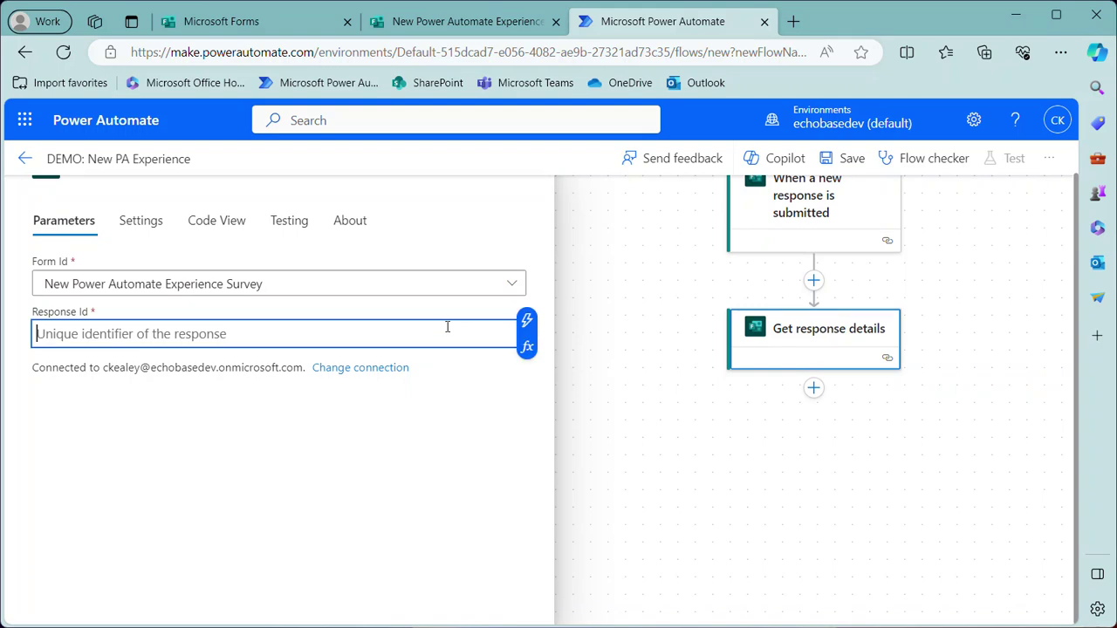
{"action": "left_click", "coordinate": [525, 325]}
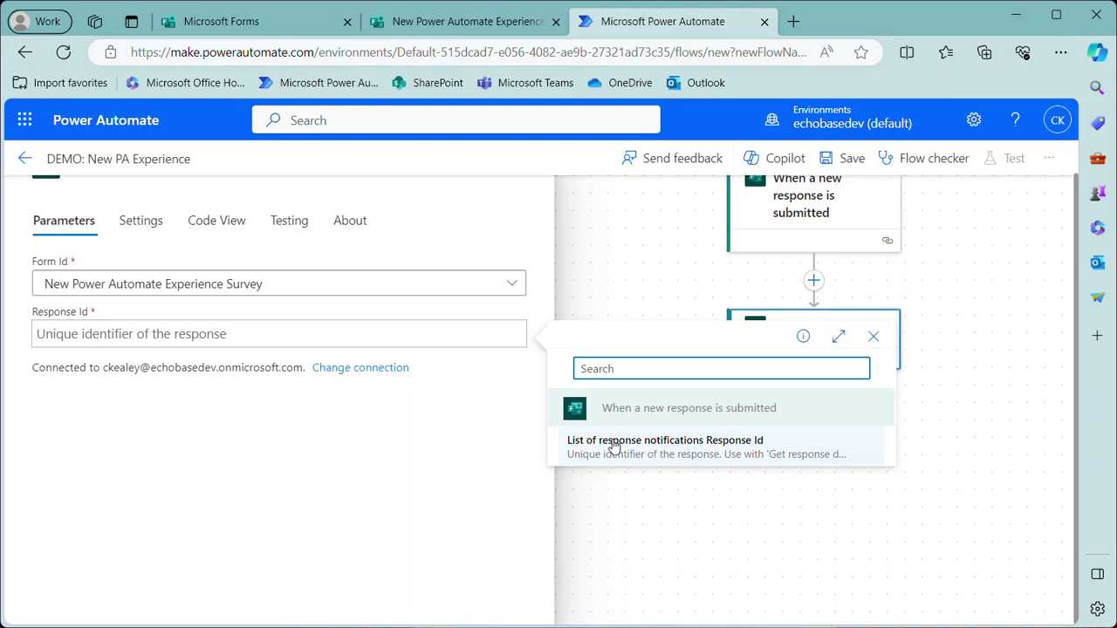
{"action": "left_click", "coordinate": [615, 446]}
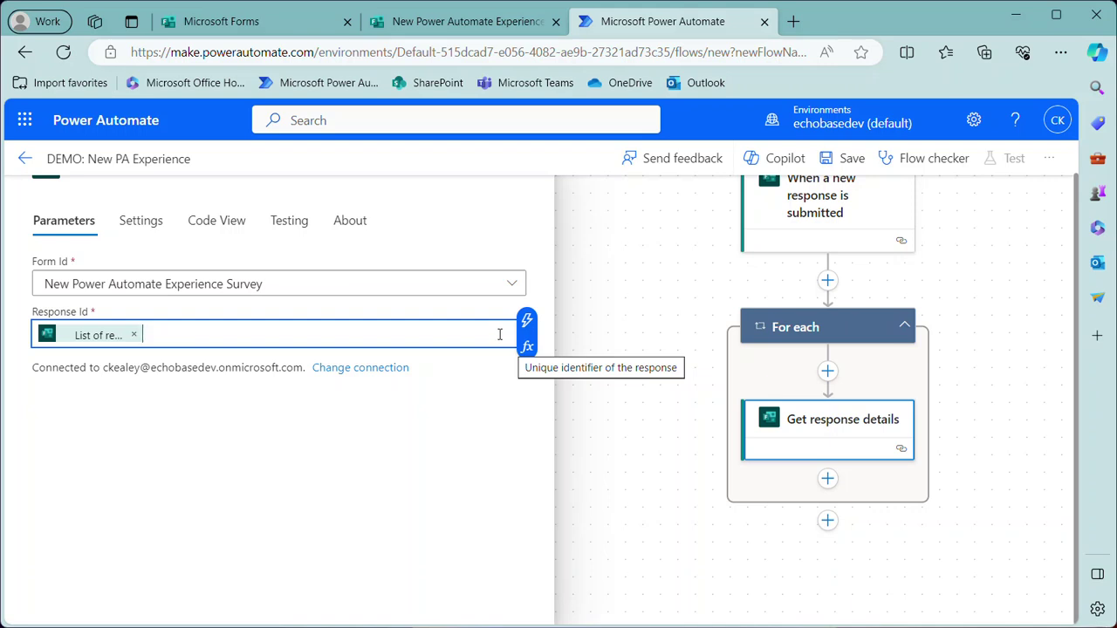
{"action": "left_click", "coordinate": [597, 376]}
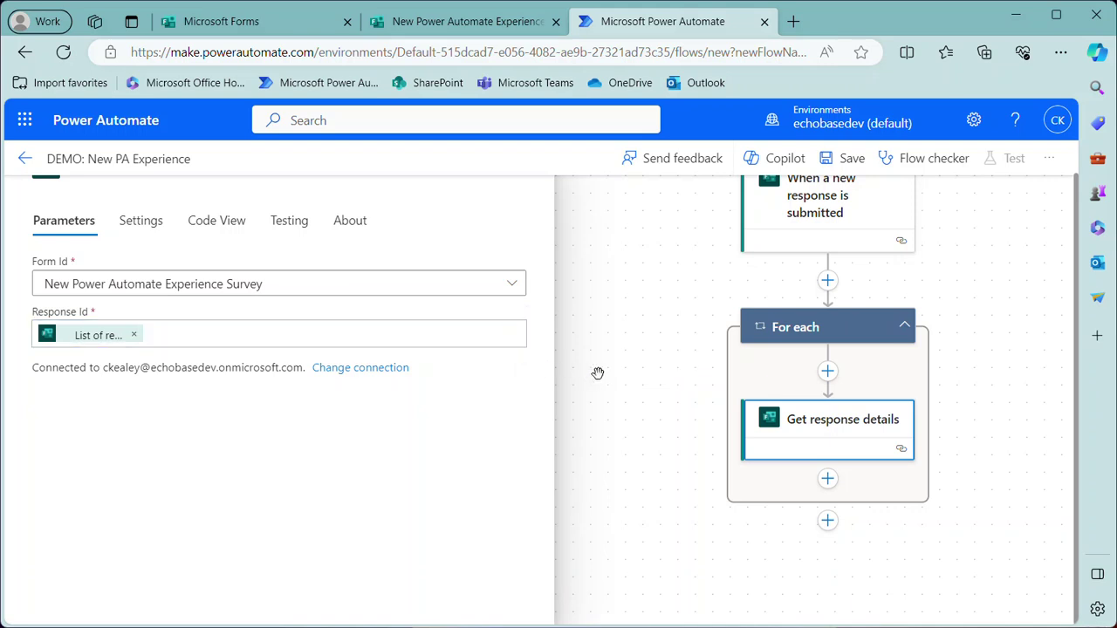
{"action": "left_click", "coordinate": [765, 219]}
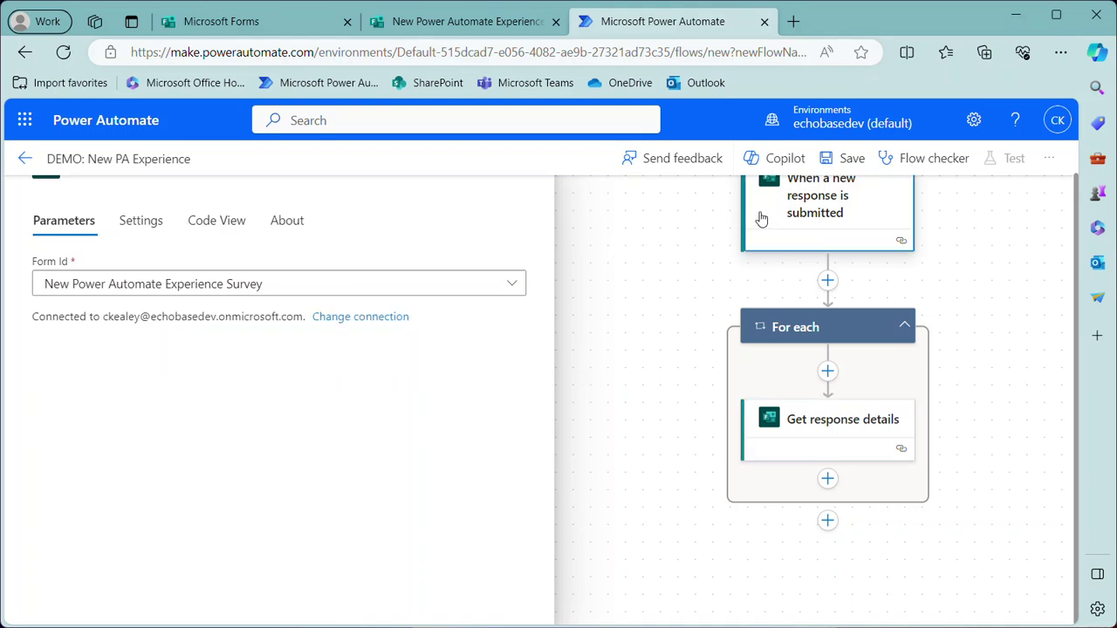
{"action": "left_click", "coordinate": [142, 224]}
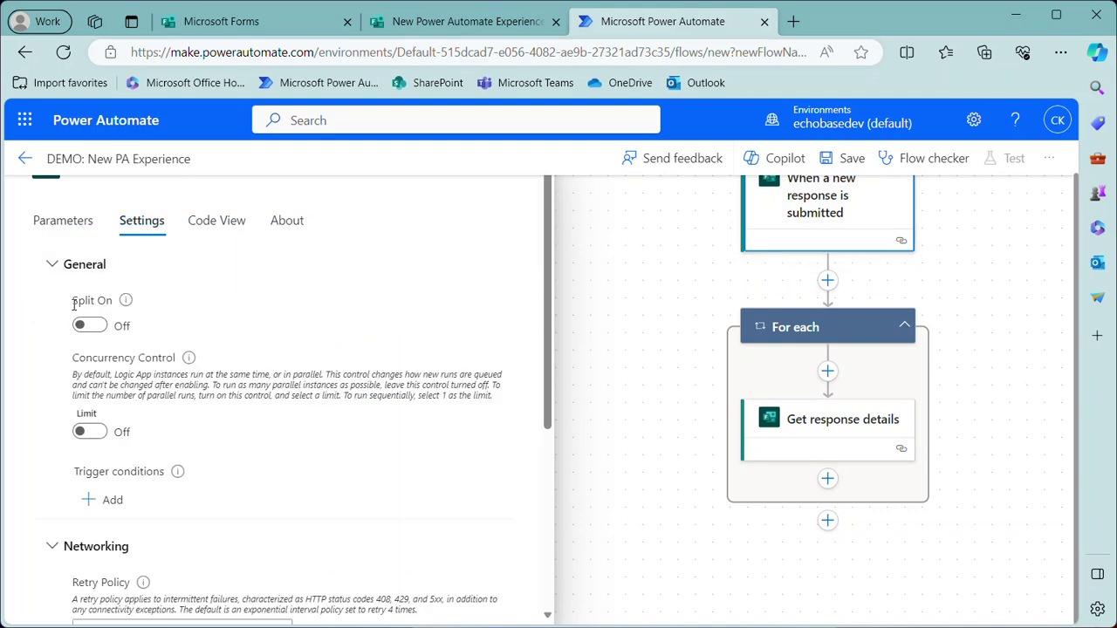
{"action": "mouse_move", "coordinate": [127, 304]}
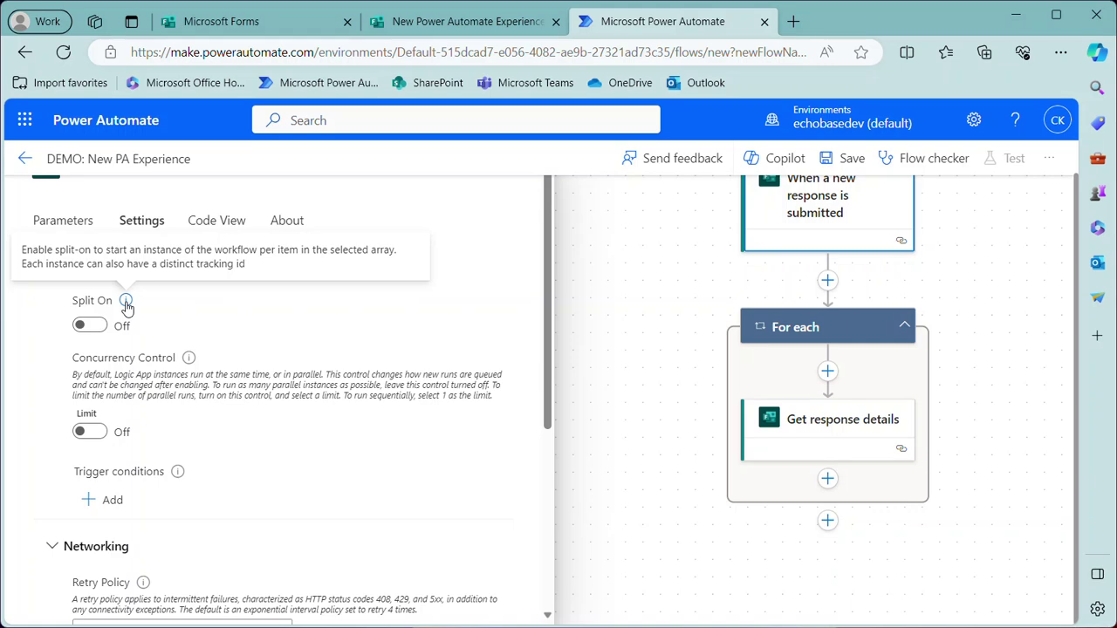
{"action": "left_click", "coordinate": [90, 329]}
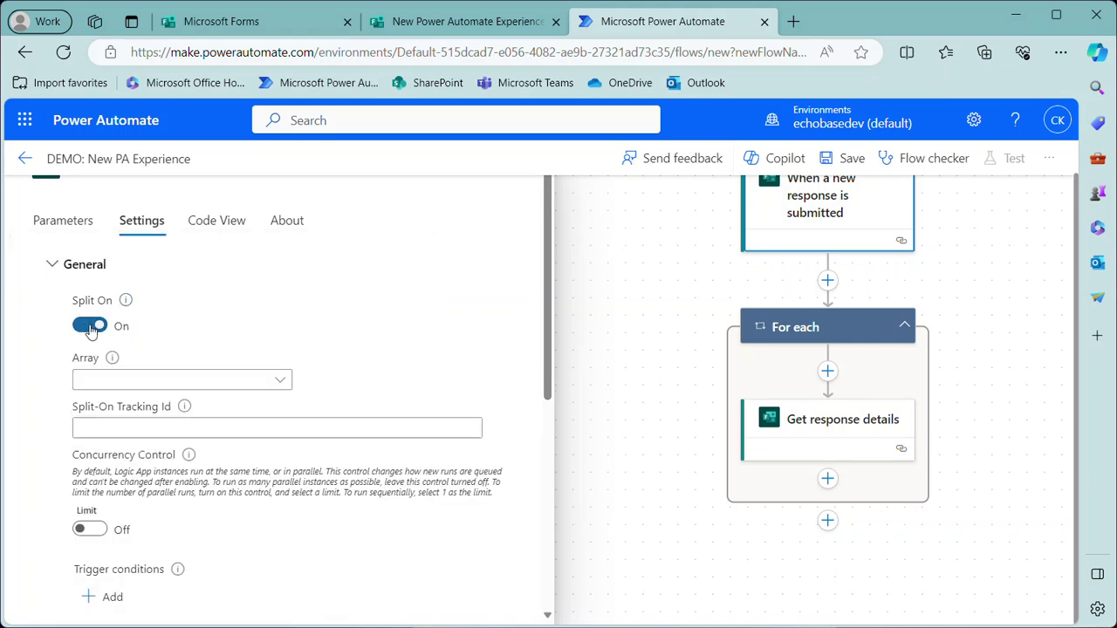
{"action": "left_click", "coordinate": [279, 381]}
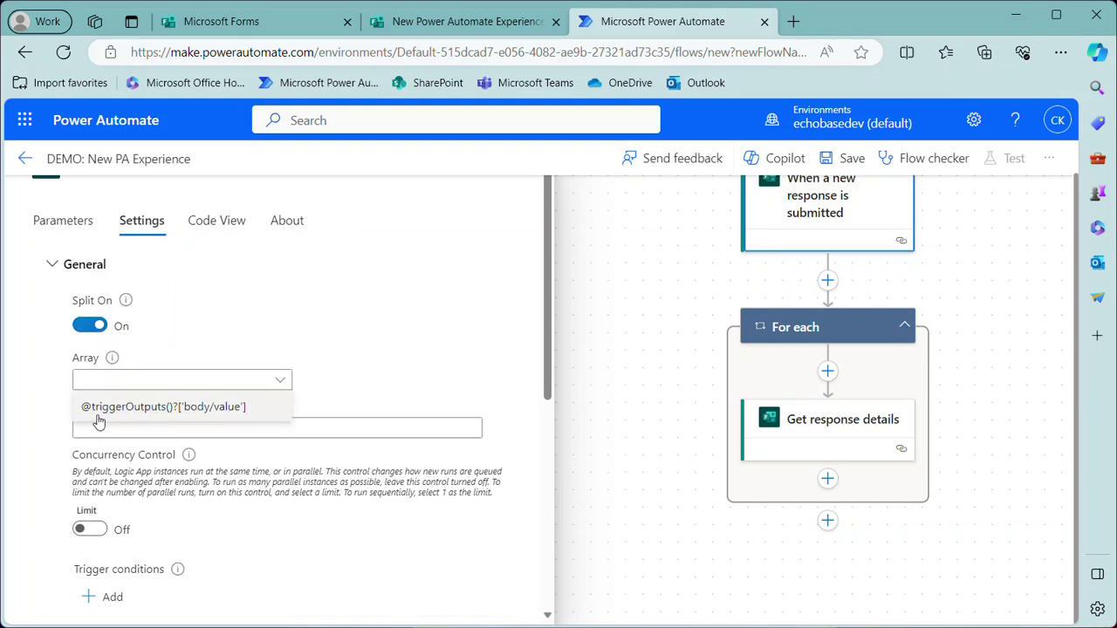
{"action": "left_click", "coordinate": [170, 410]}
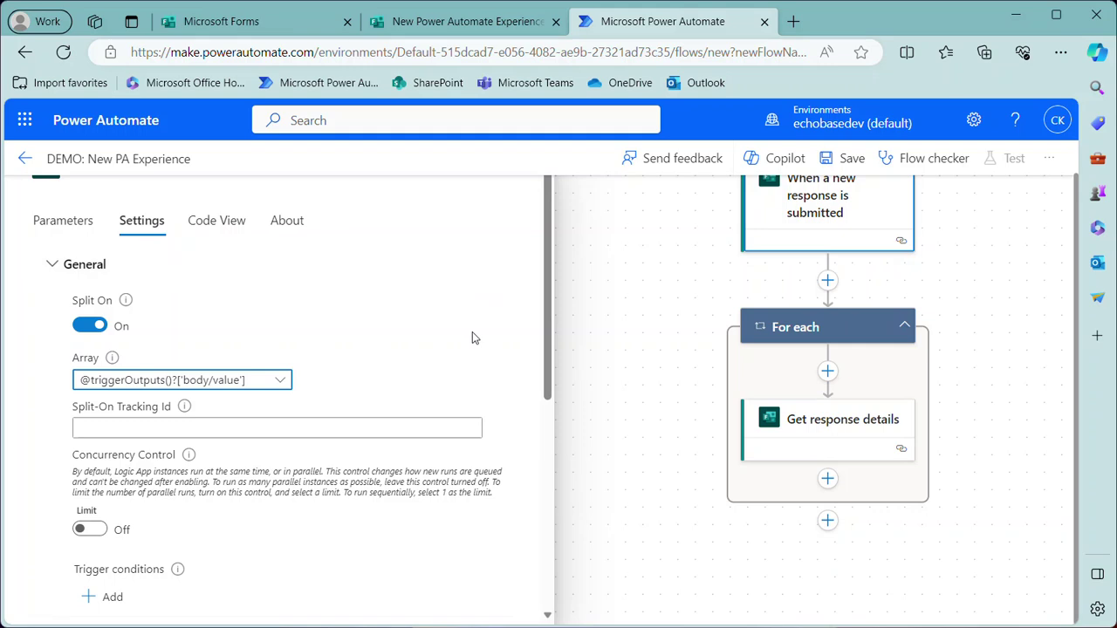
{"action": "scroll", "coordinate": [462, 305], "scroll_direction": "up", "scroll_amount": 1}
{"action": "left_click", "coordinate": [527, 200]}
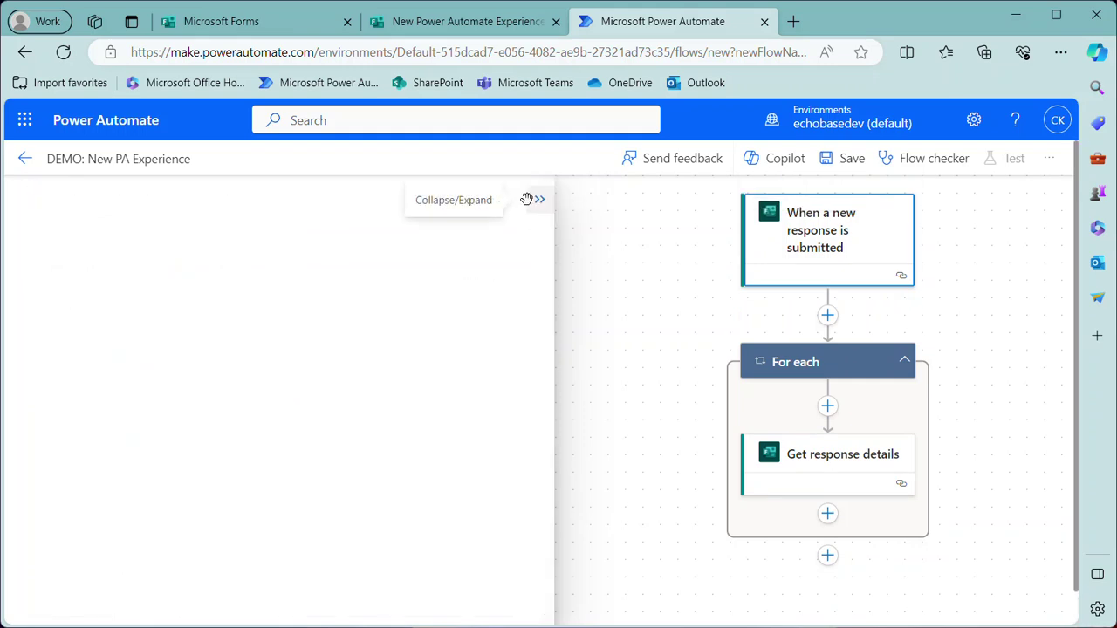
- Replace the Response Id value in Get response details with the trigger's Response Id dynamic content
{"action": "left_click", "coordinate": [854, 461]}
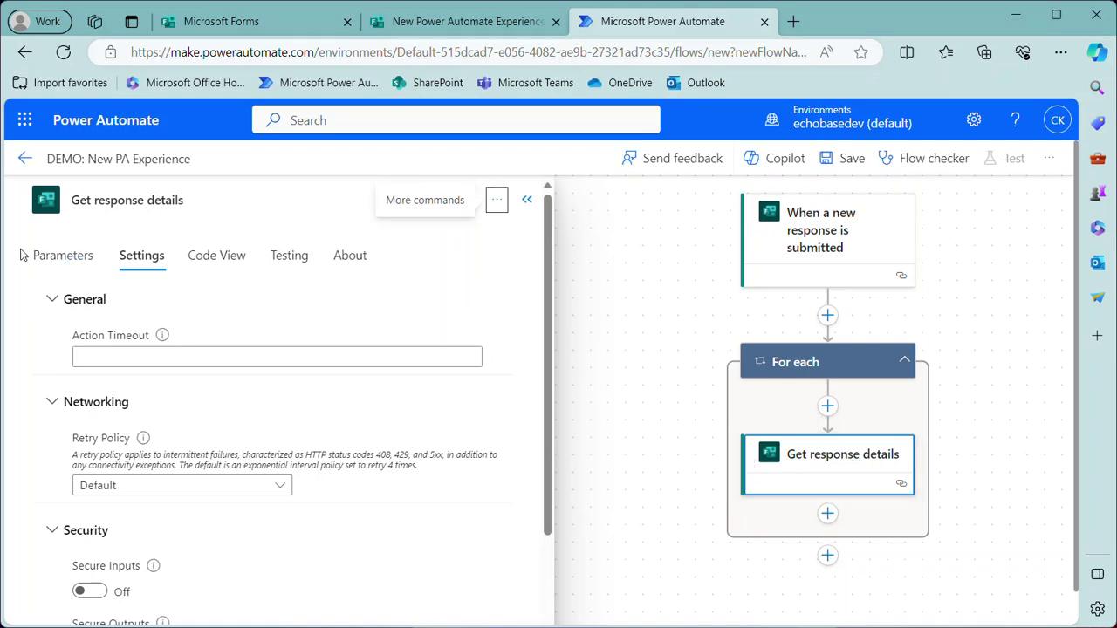
{"action": "left_click", "coordinate": [75, 259]}
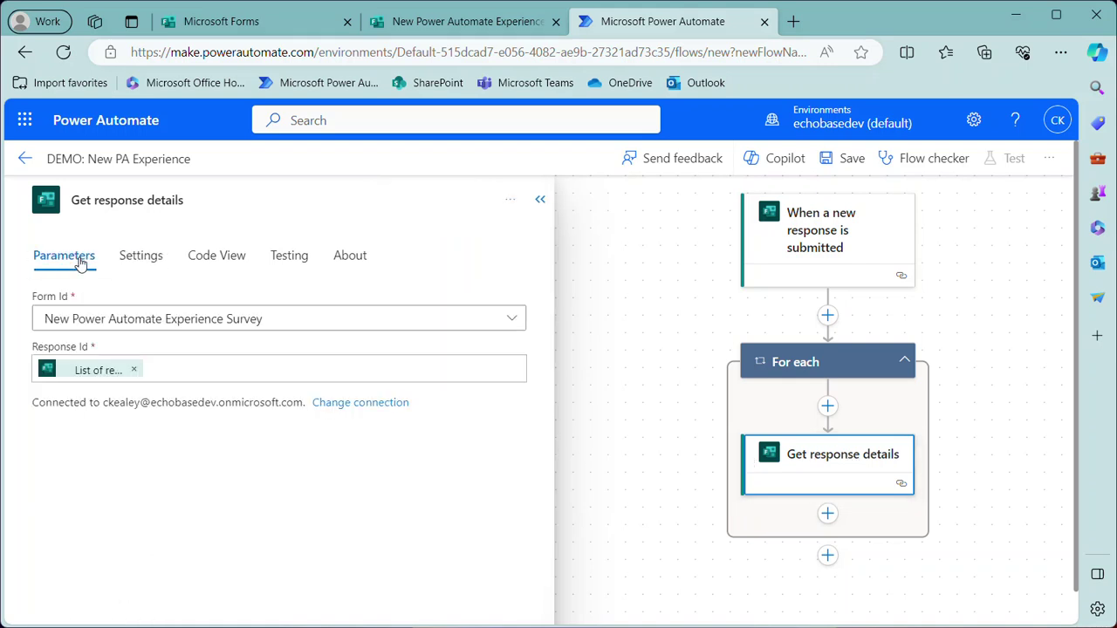
{"action": "left_click", "coordinate": [129, 370]}
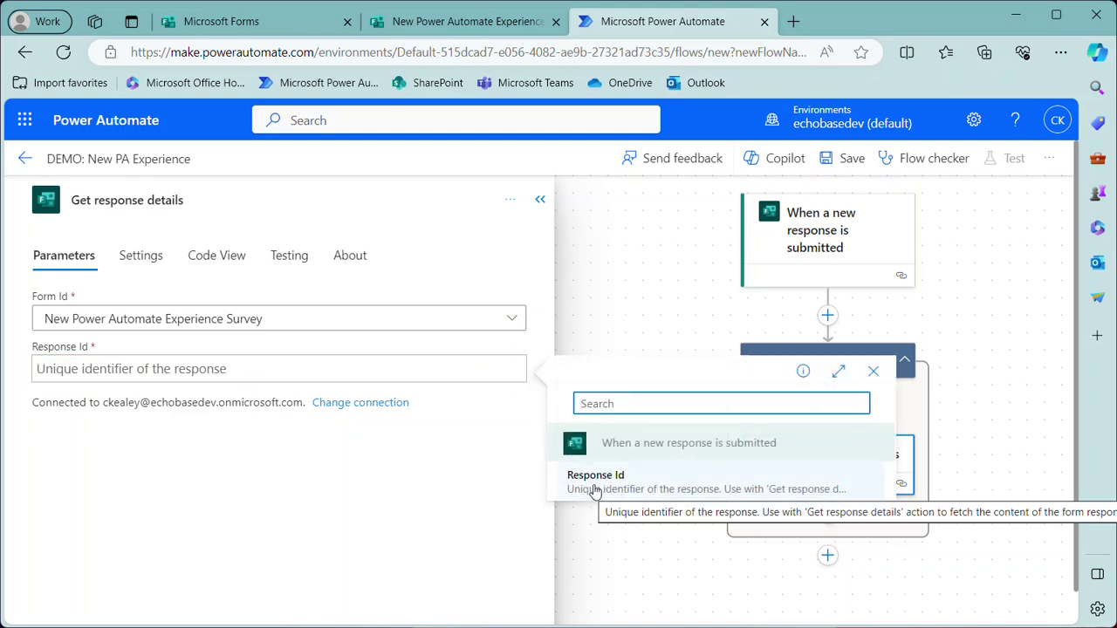
{"action": "left_click", "coordinate": [593, 486]}
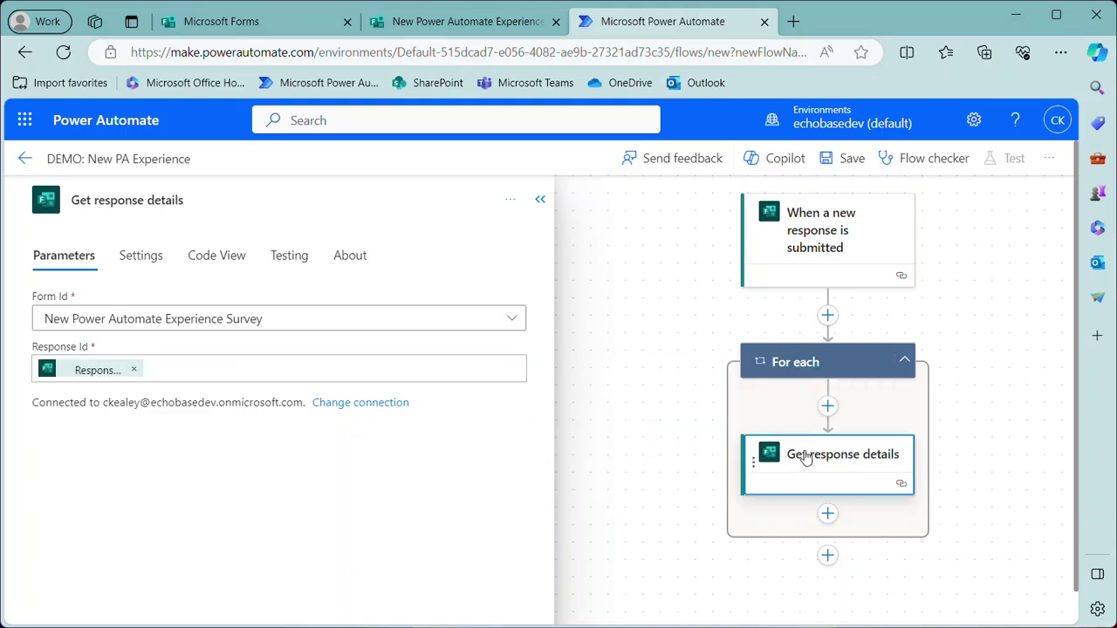
- Move Get response details out of the For each loop to directly after the trigger, and delete the emptied loop
{"action": "left_click_drag", "start_coordinate": [805, 458], "coordinate": [815, 313]}
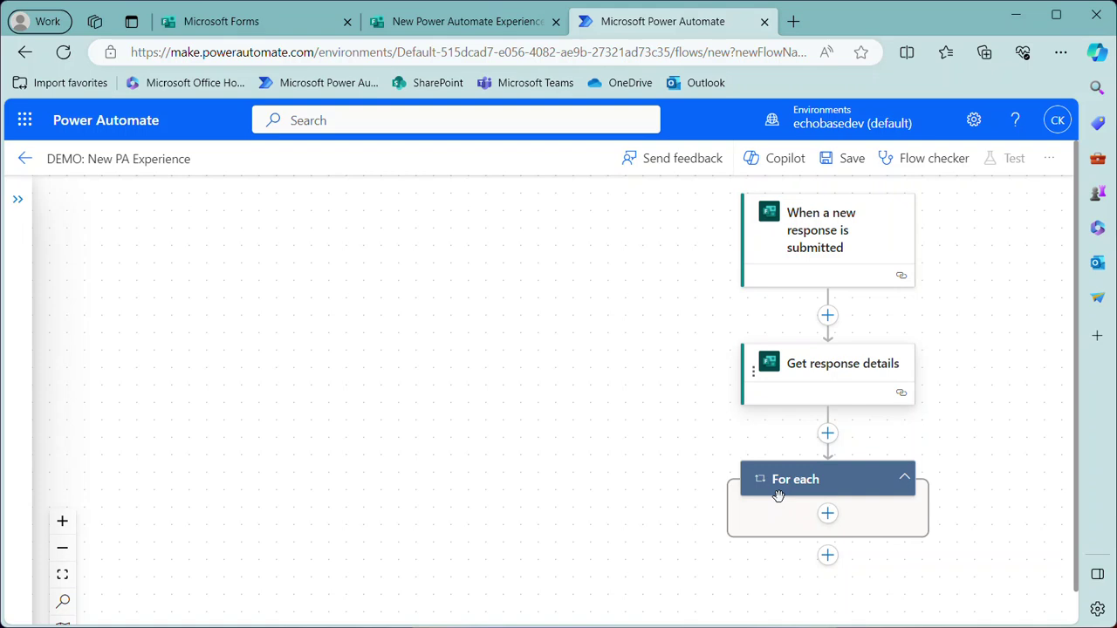
{"action": "left_click", "coordinate": [774, 495]}
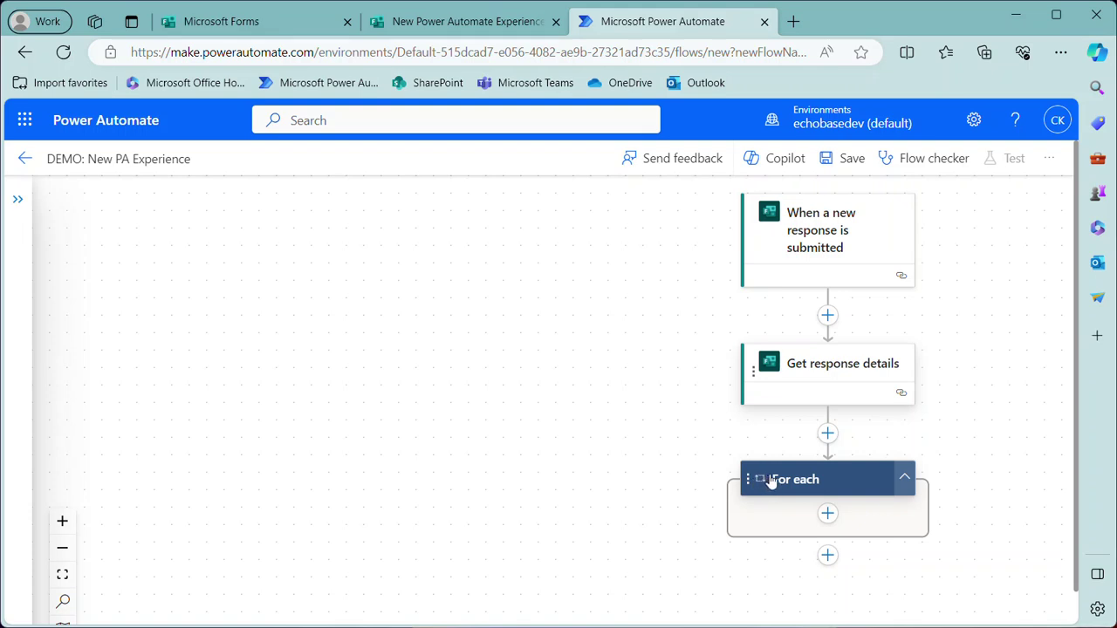
{"action": "left_click", "coordinate": [756, 482]}
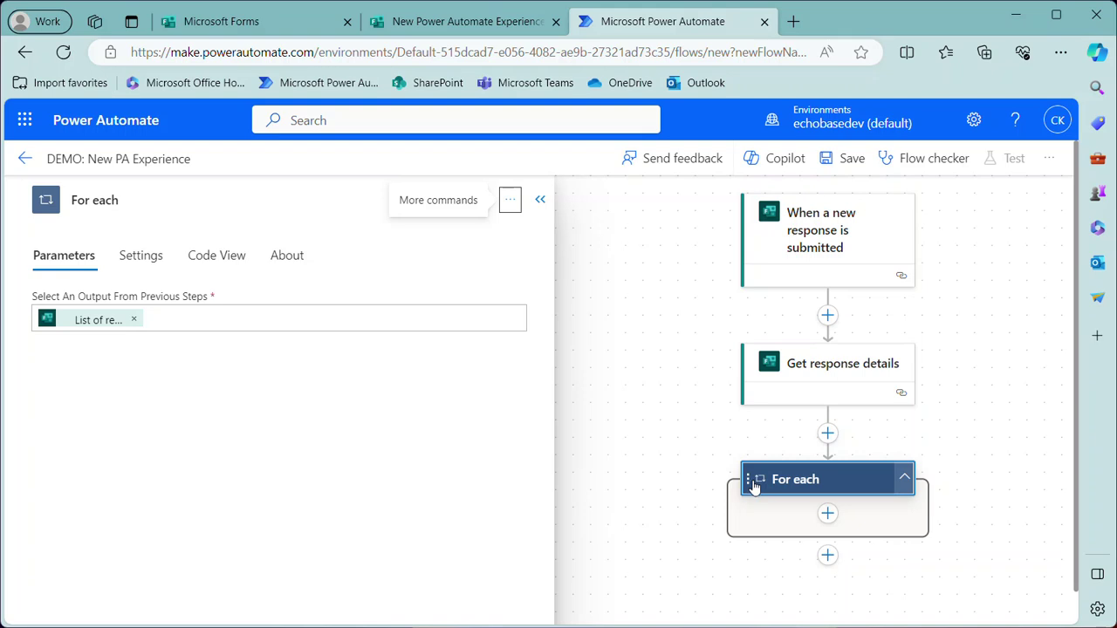
{"action": "right_click", "coordinate": [816, 482]}
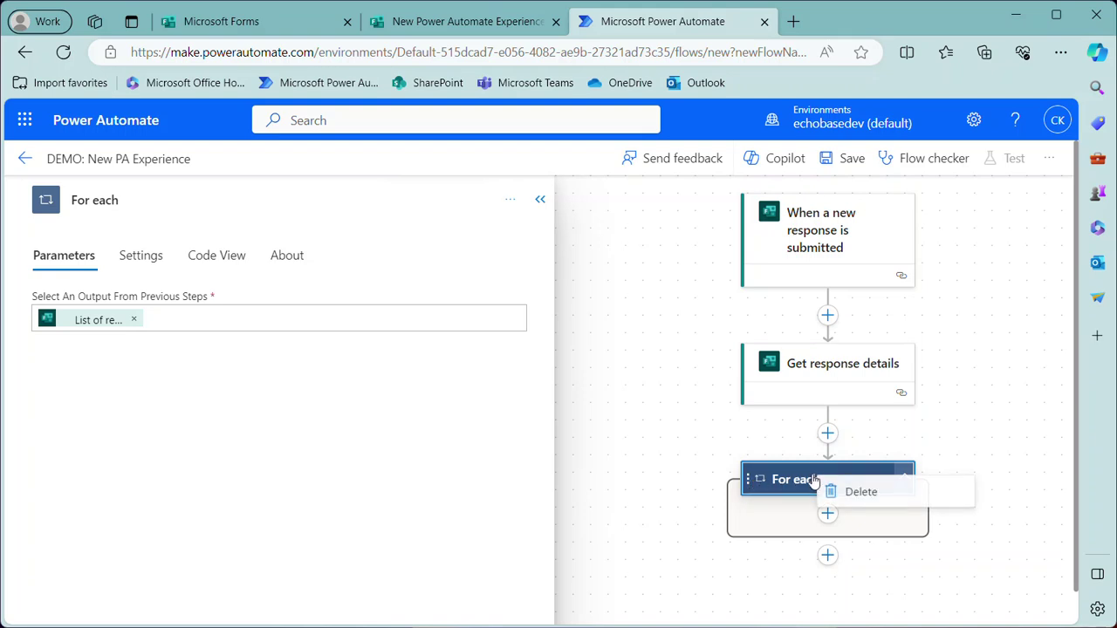
{"action": "left_click", "coordinate": [851, 492]}
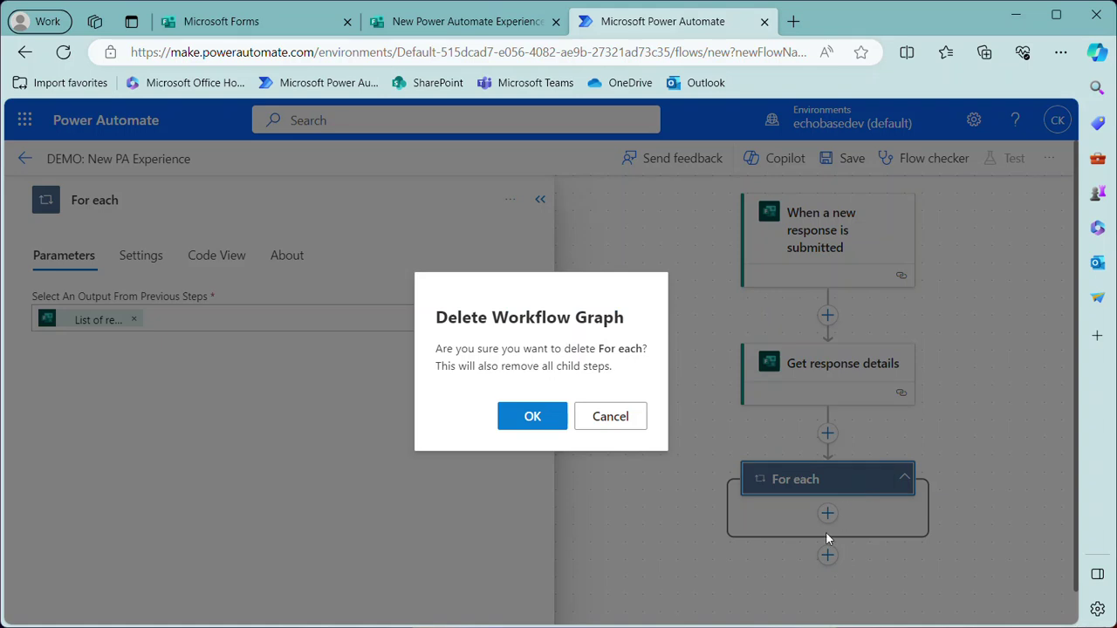
{"action": "left_click", "coordinate": [551, 419]}
- Review the commands available for the Get response details action on the canvas and in its details without applying any
{"action": "right_click", "coordinate": [781, 366]}
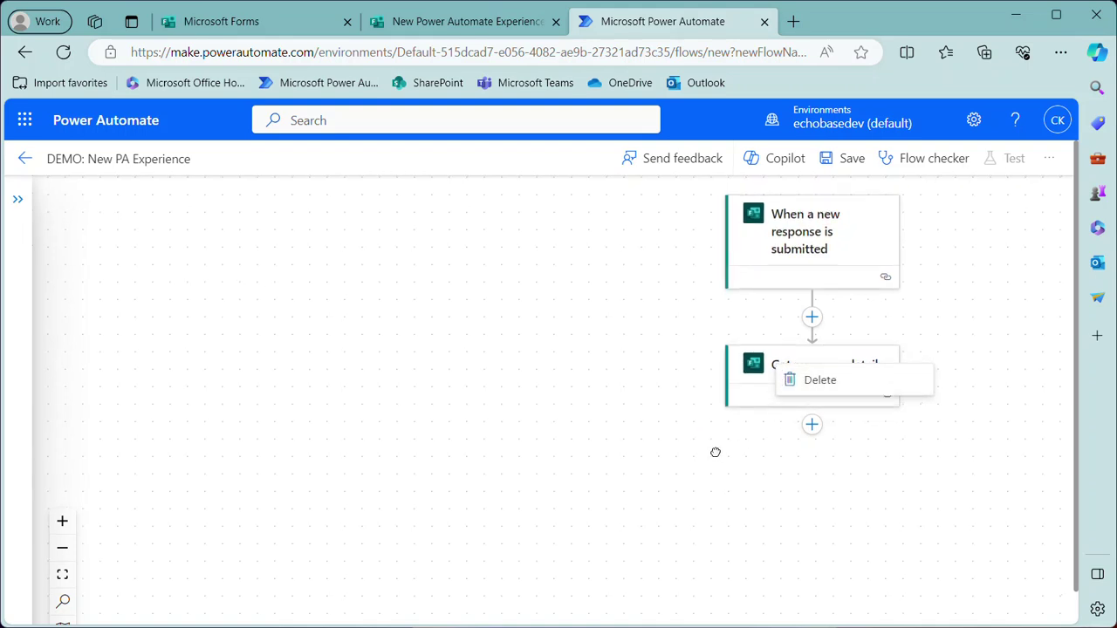
{"action": "left_click", "coordinate": [735, 485]}
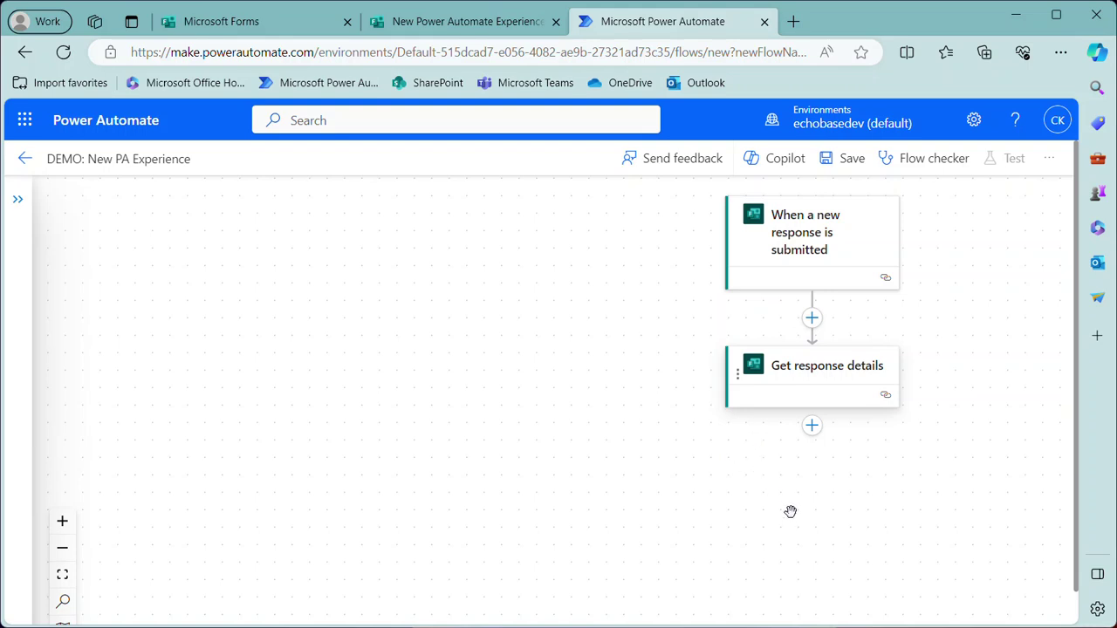
{"action": "left_click", "coordinate": [765, 398]}
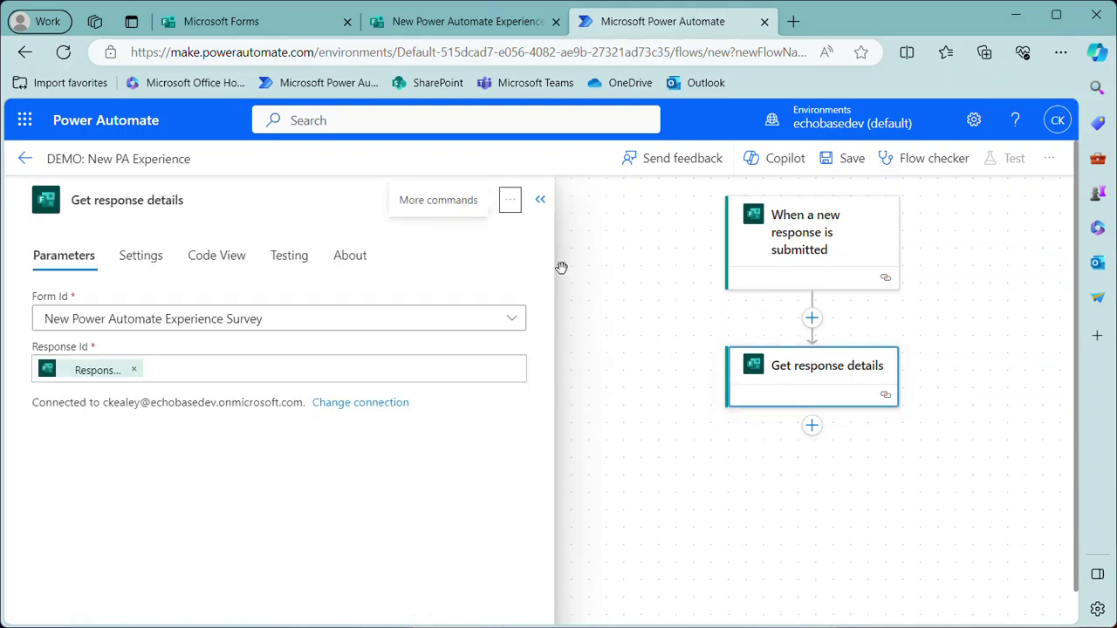
{"action": "left_click", "coordinate": [512, 204]}
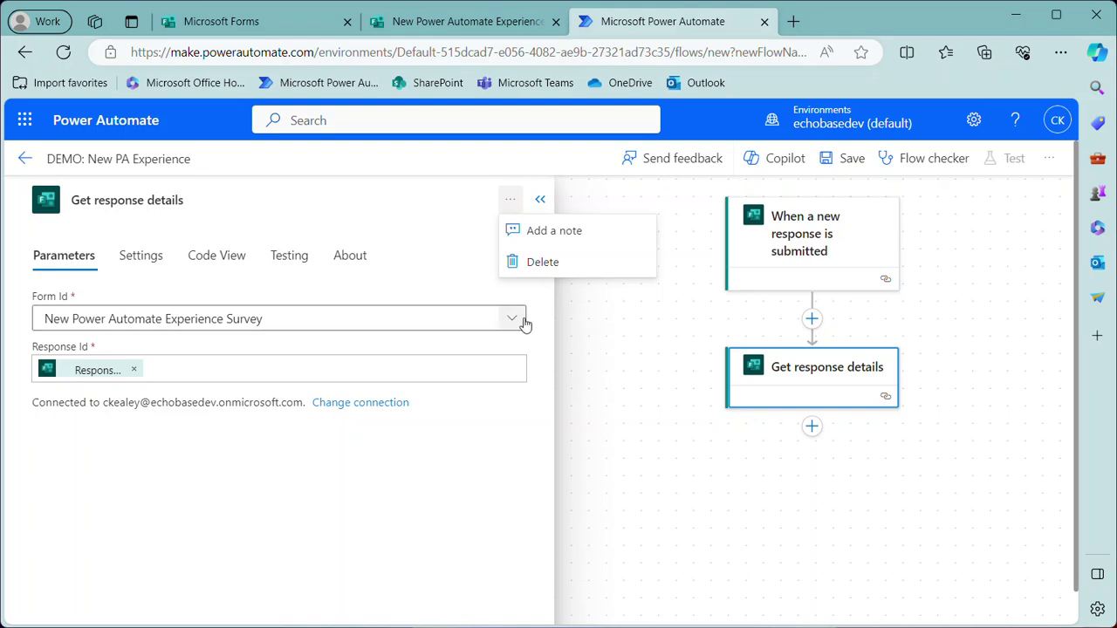
- Review the trigger's Split On and array settings without changing them, then collapse the trigger's details
{"action": "left_click", "coordinate": [773, 256]}
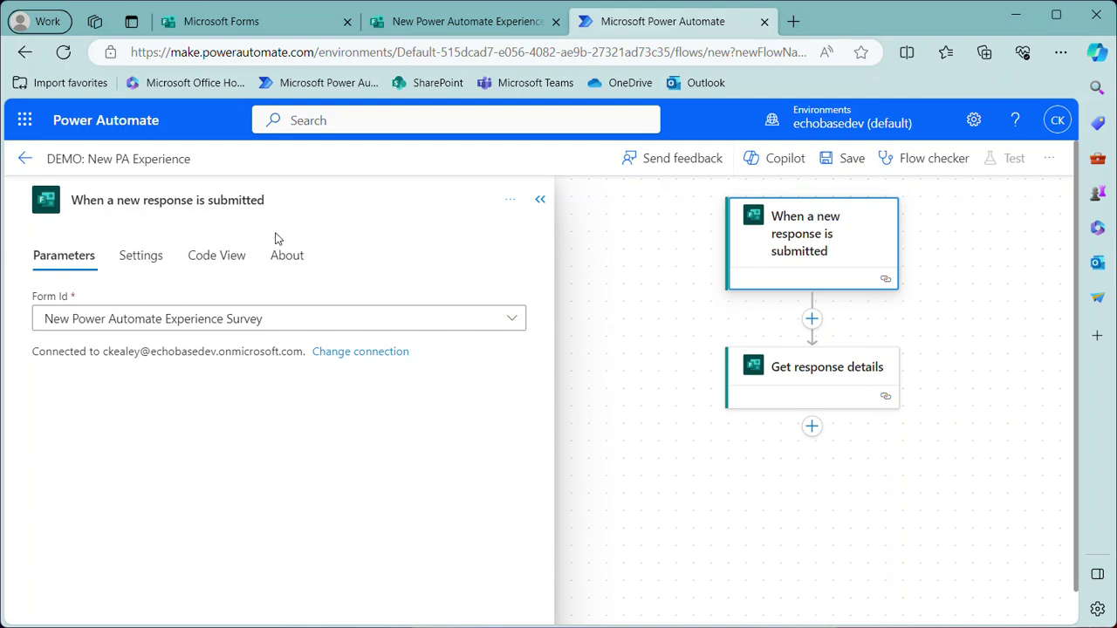
{"action": "left_click", "coordinate": [133, 260]}
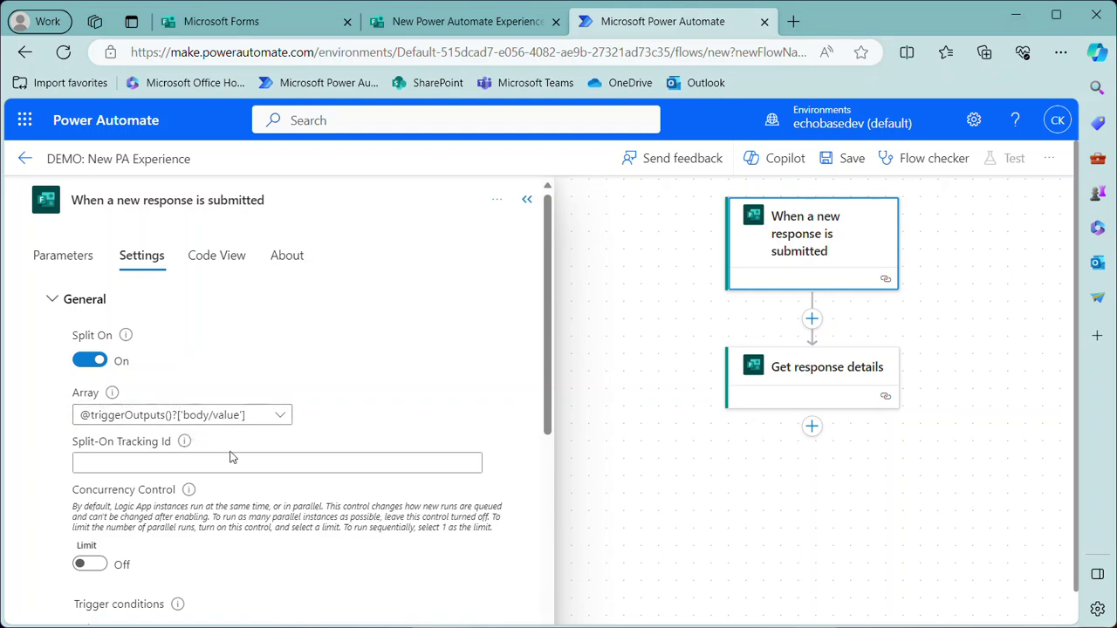
{"action": "scroll", "coordinate": [227, 430], "scroll_direction": "down", "scroll_amount": 2}
{"action": "scroll", "coordinate": [231, 417], "scroll_direction": "up", "scroll_amount": 2}
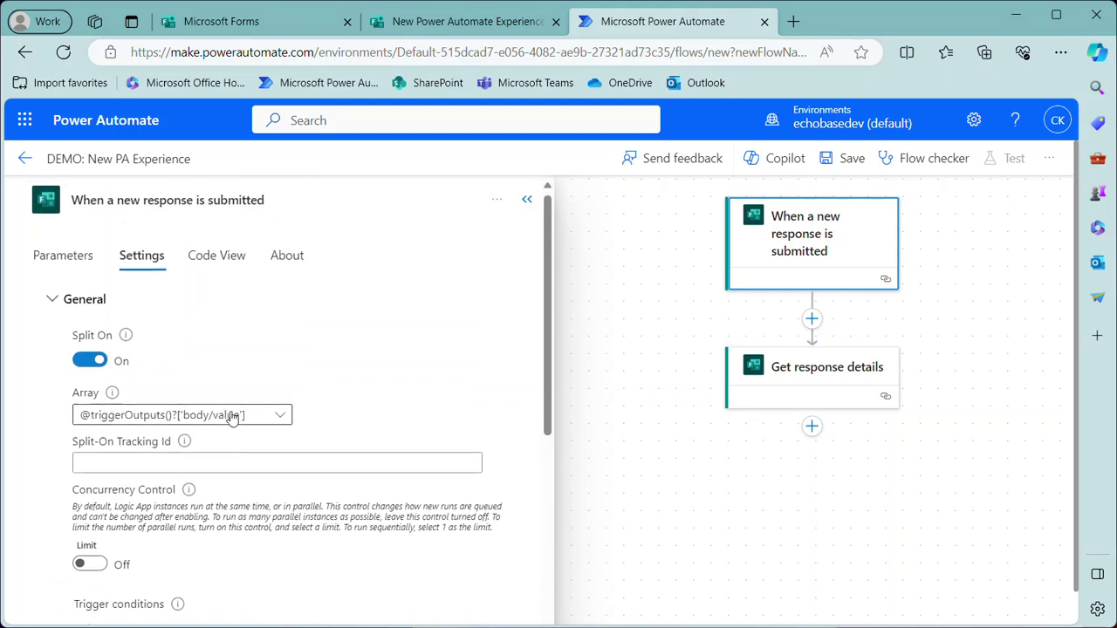
{"action": "left_click", "coordinate": [526, 201]}
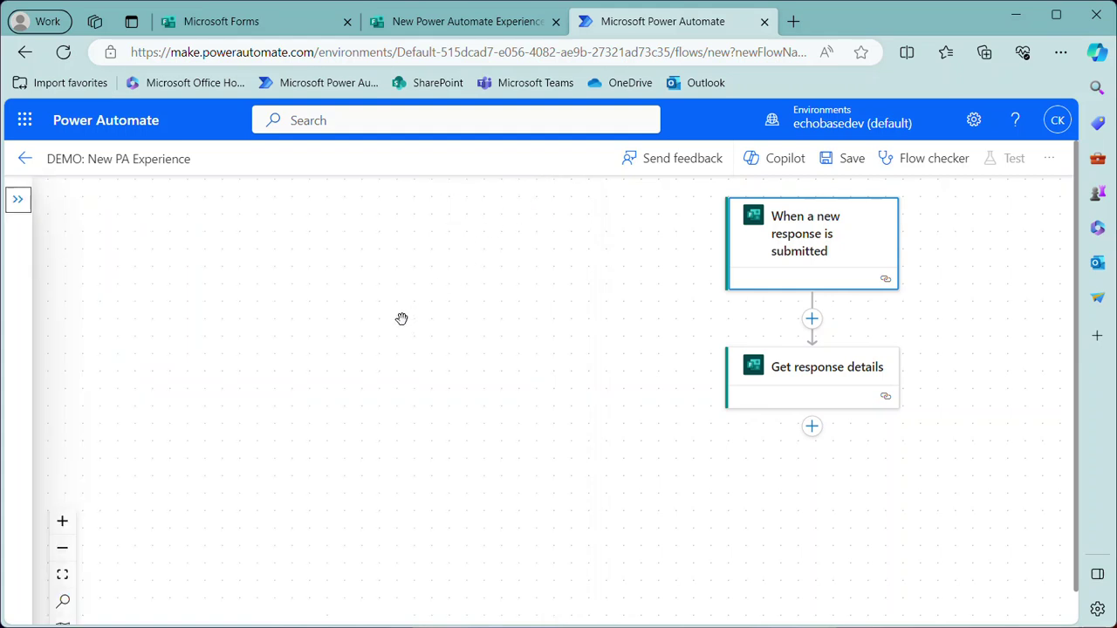